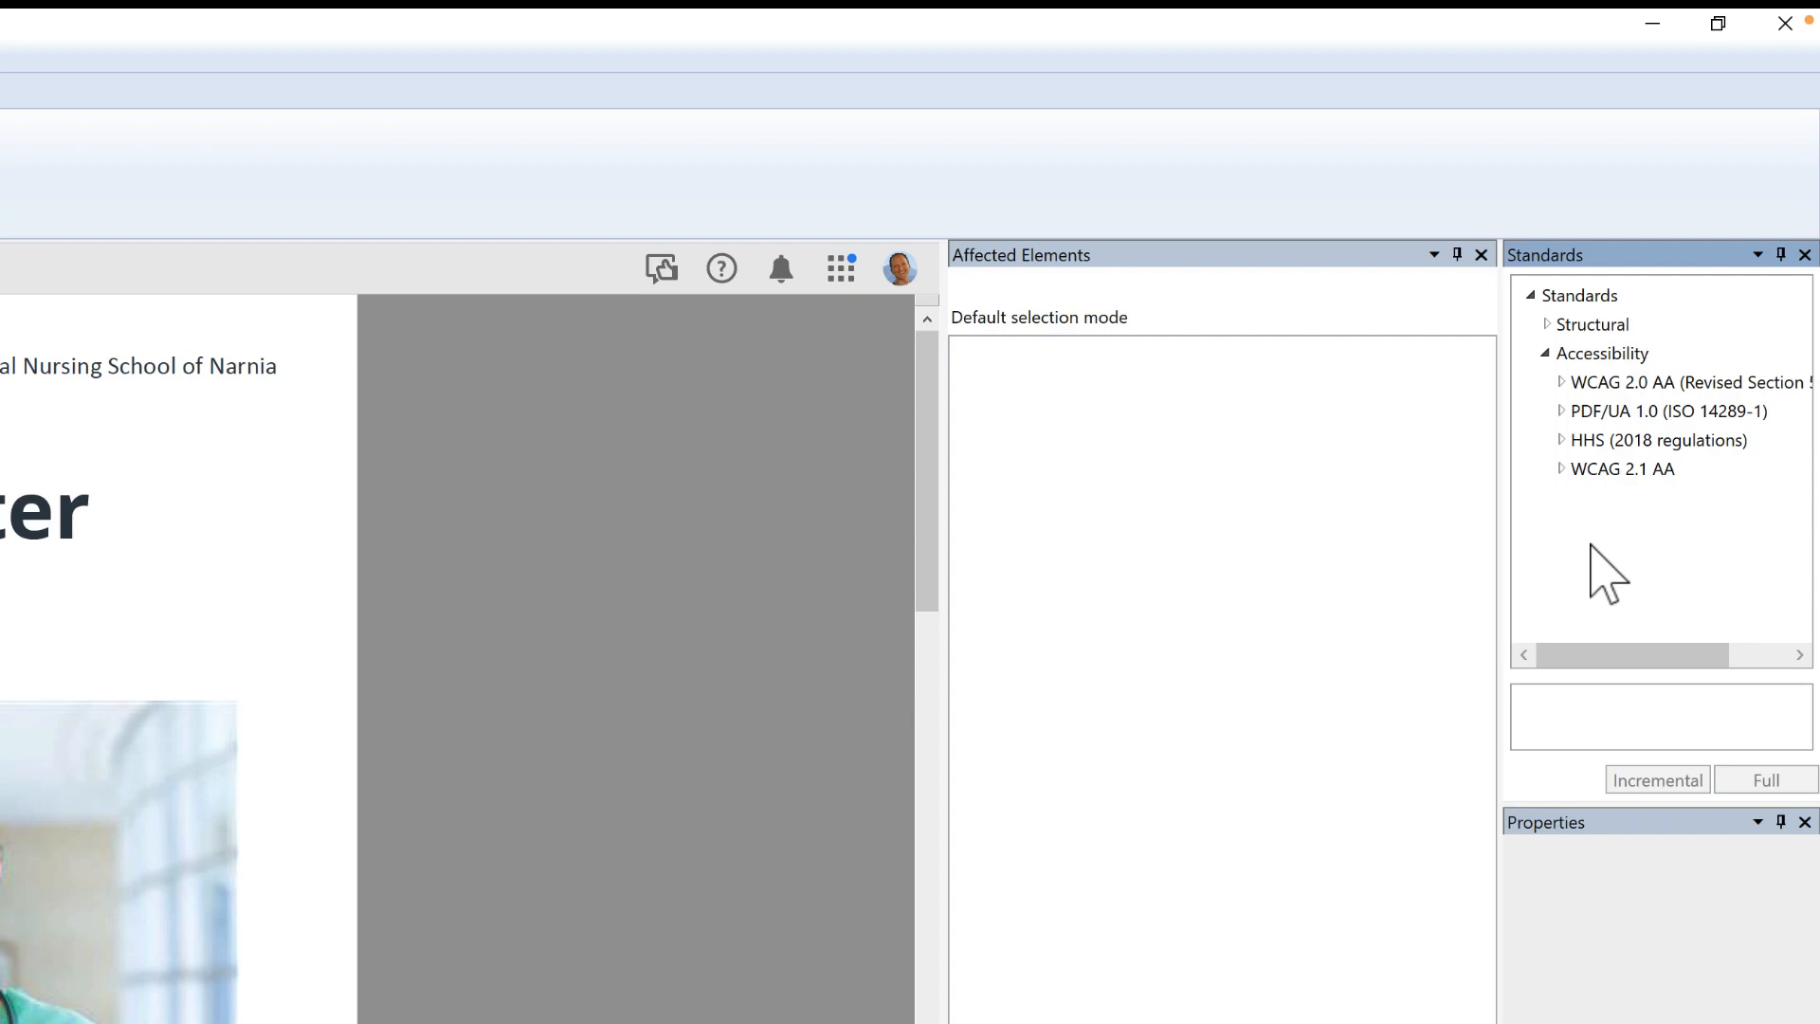
- Run a full PDF/UA 1.0 (ISO 14289-1) verification of the document and filter the results to show only Failed items
left_click(1612, 410)
left_click(1756, 778)
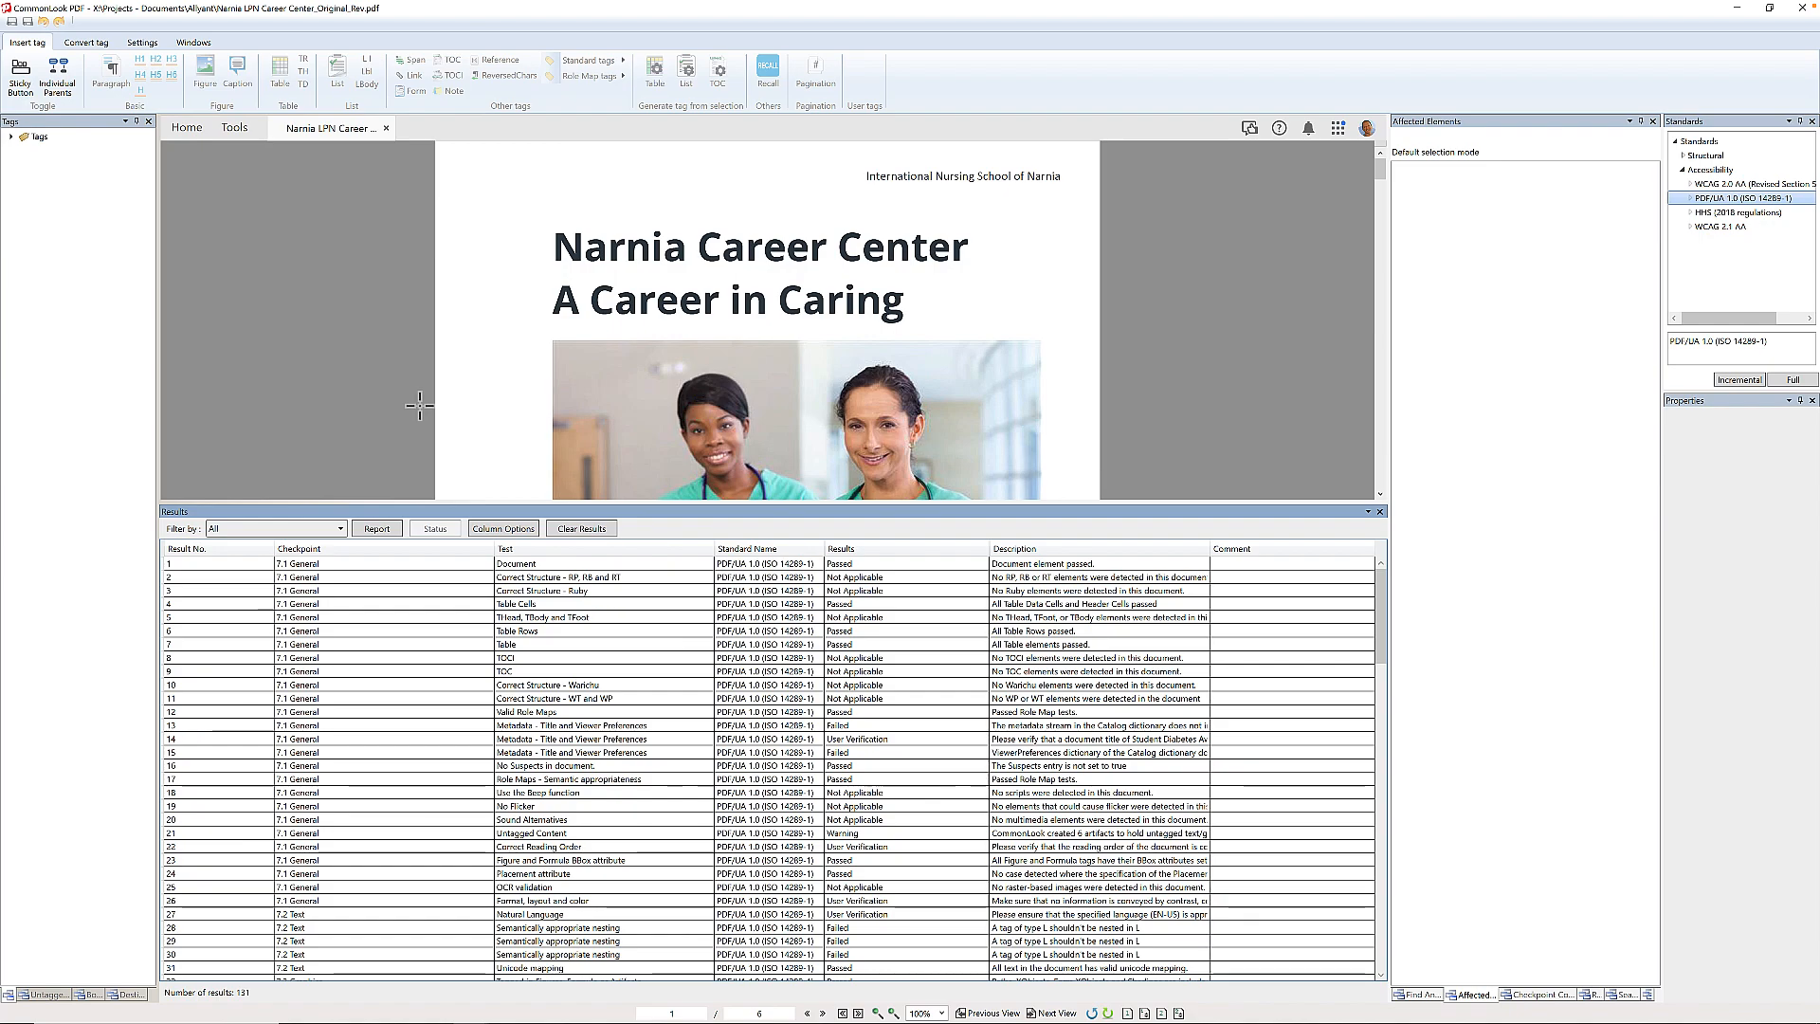
left_click(284, 538)
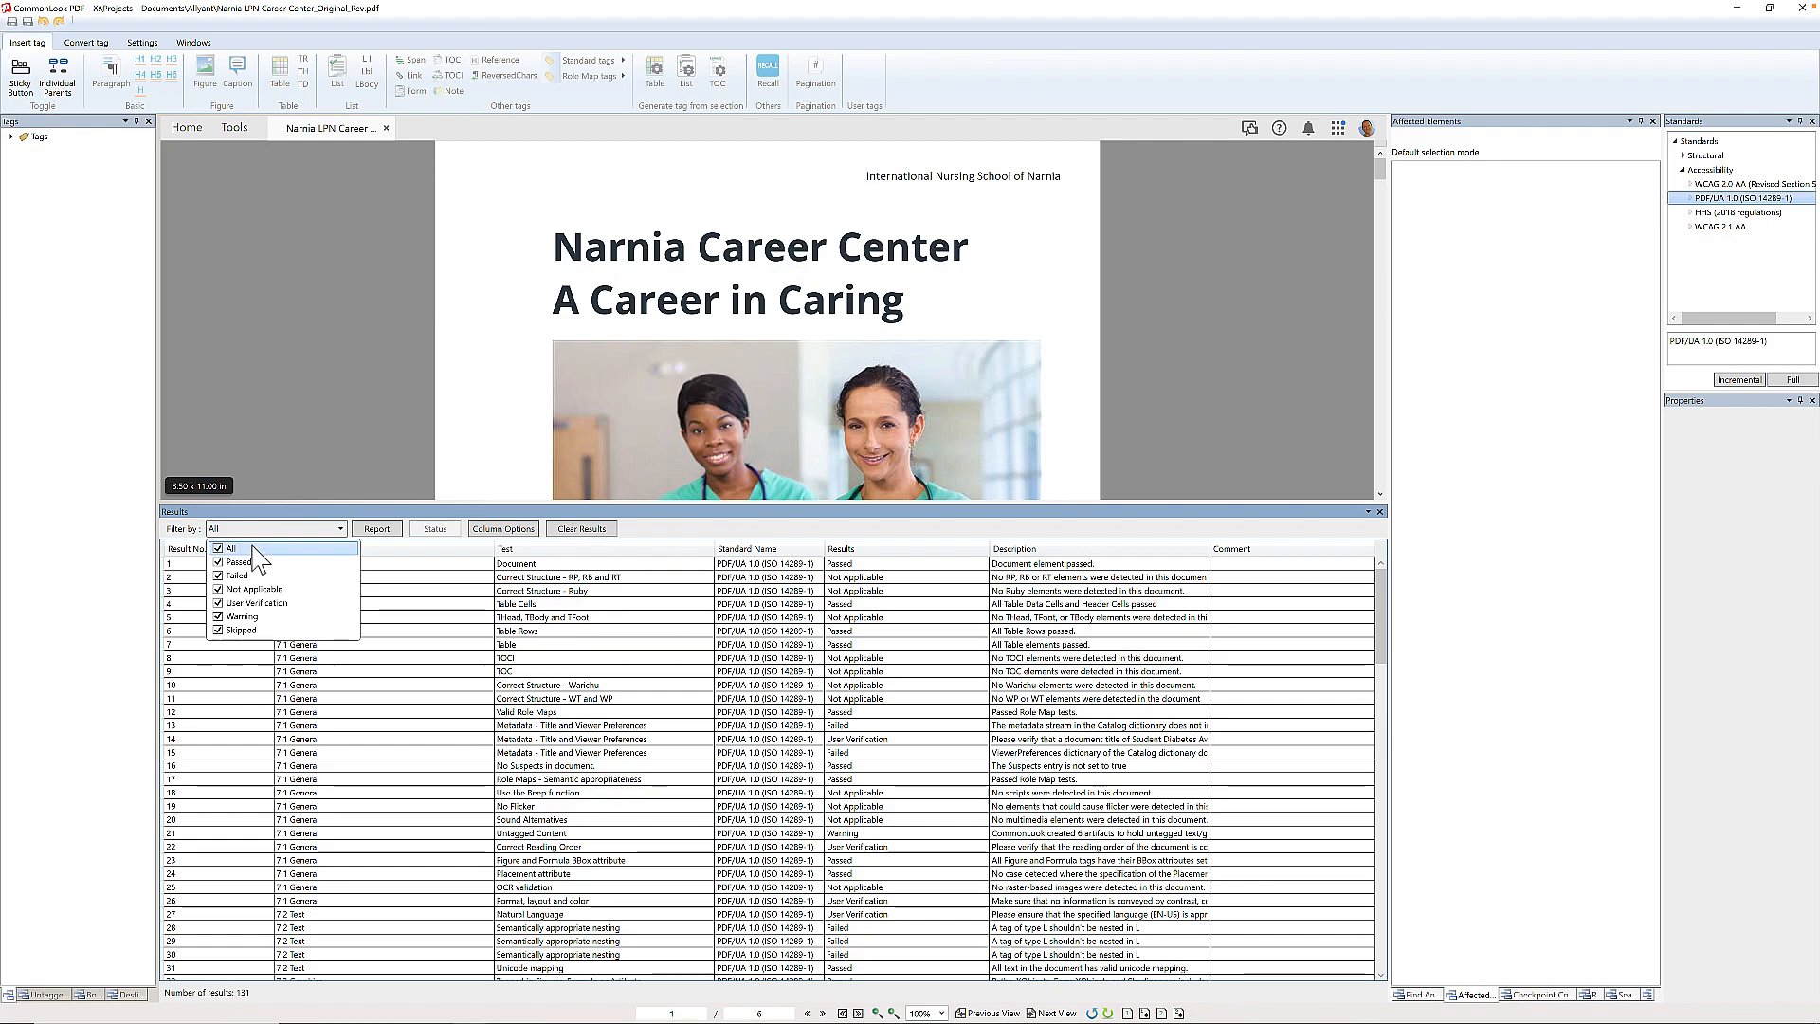
left_click(218, 550)
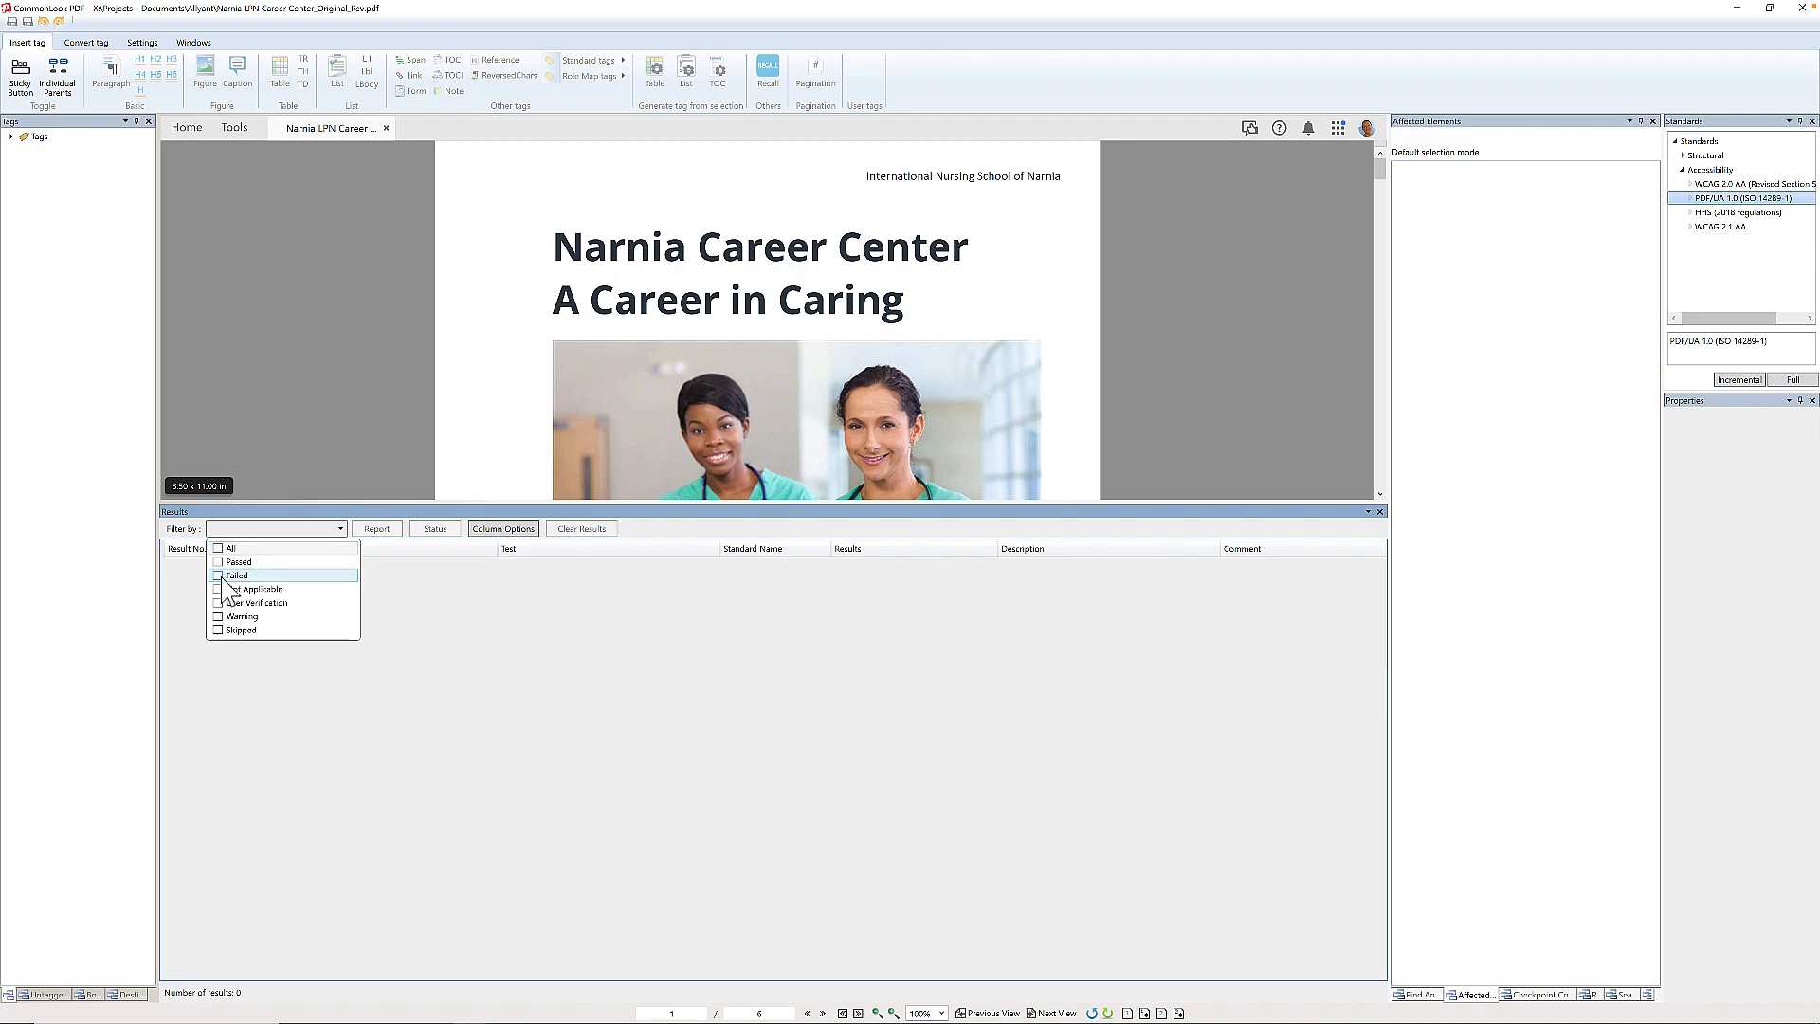
left_click(219, 577)
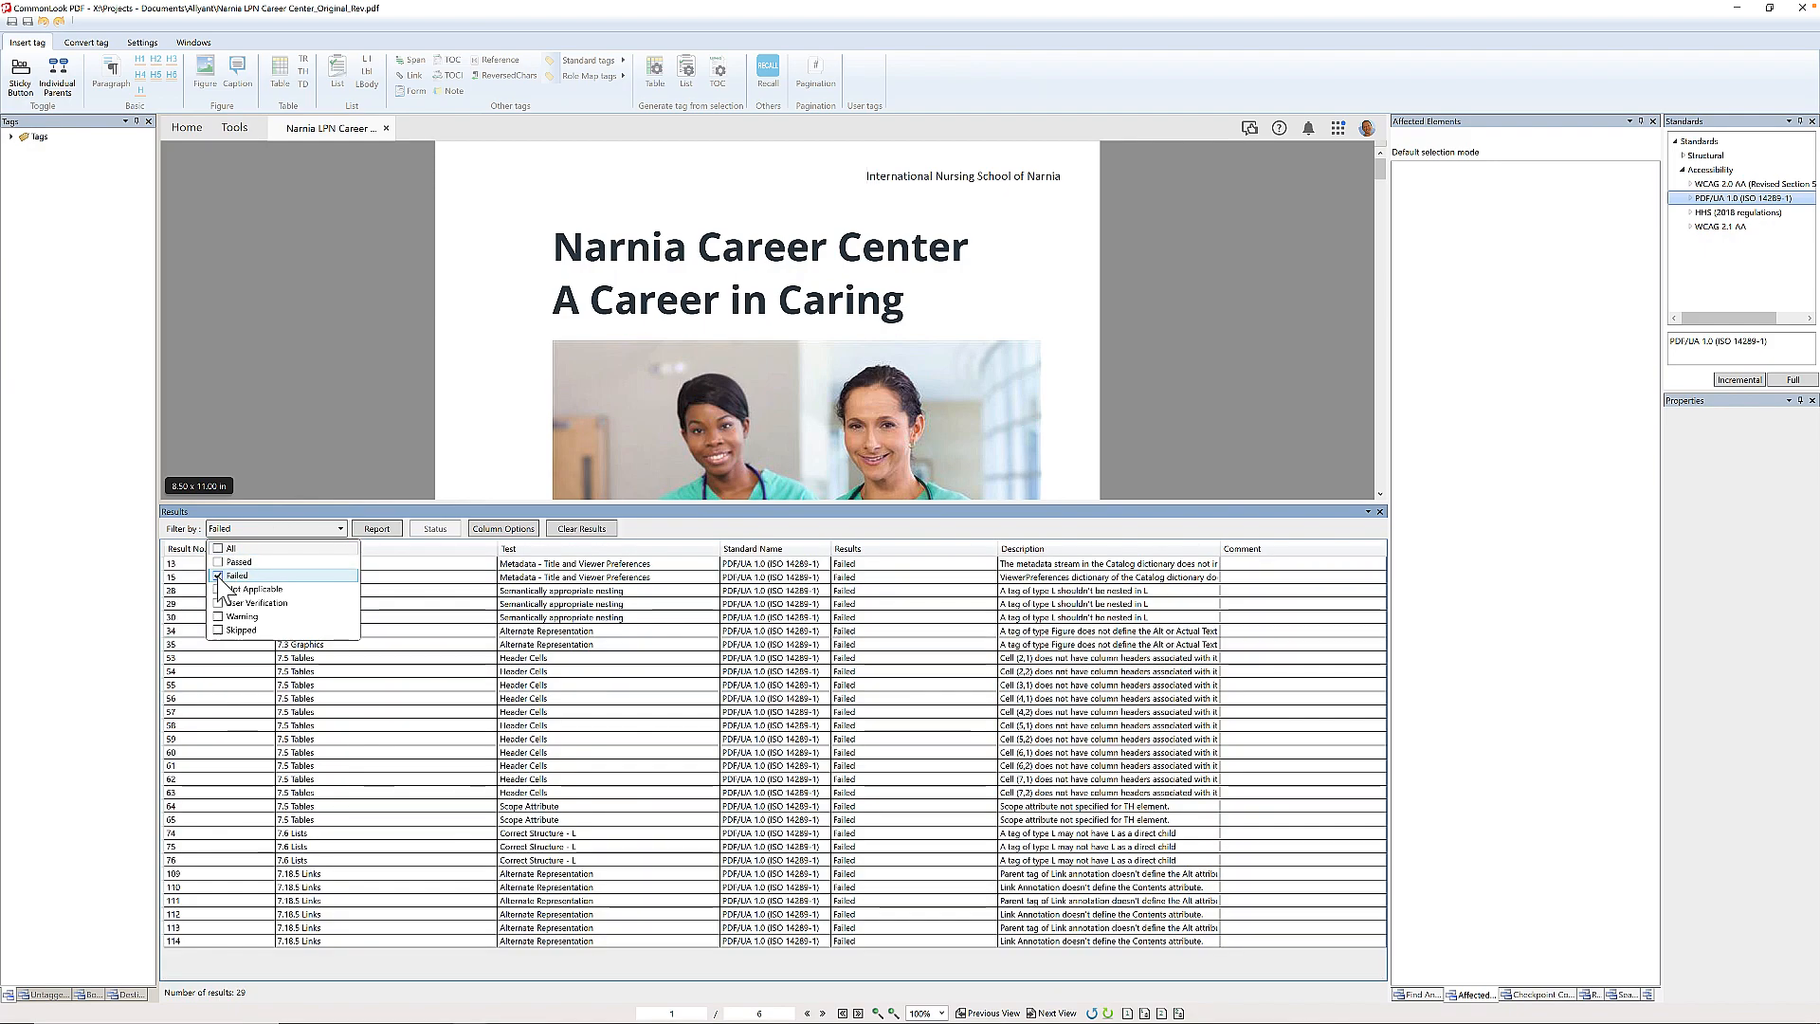
left_click(282, 530)
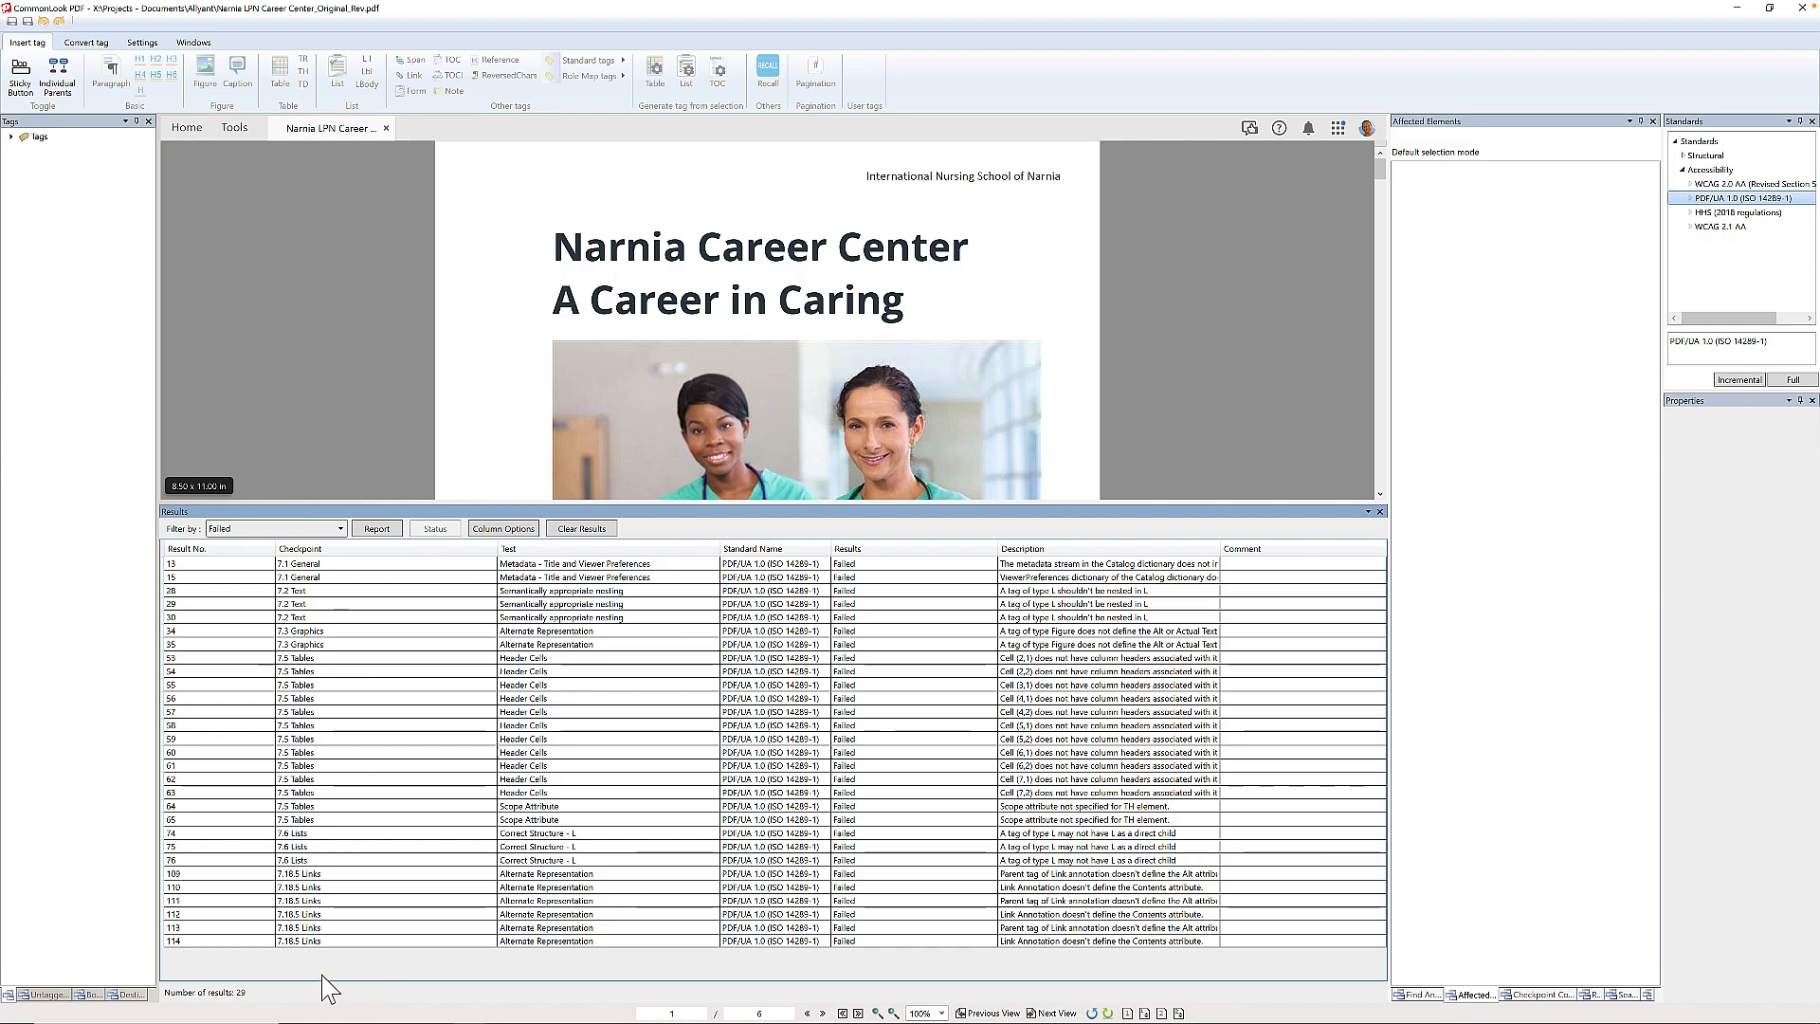
- Widen the results' Description column and fix the missing PDF/UA identifier with the Set PDF/UA Identifier option
left_click(530, 566)
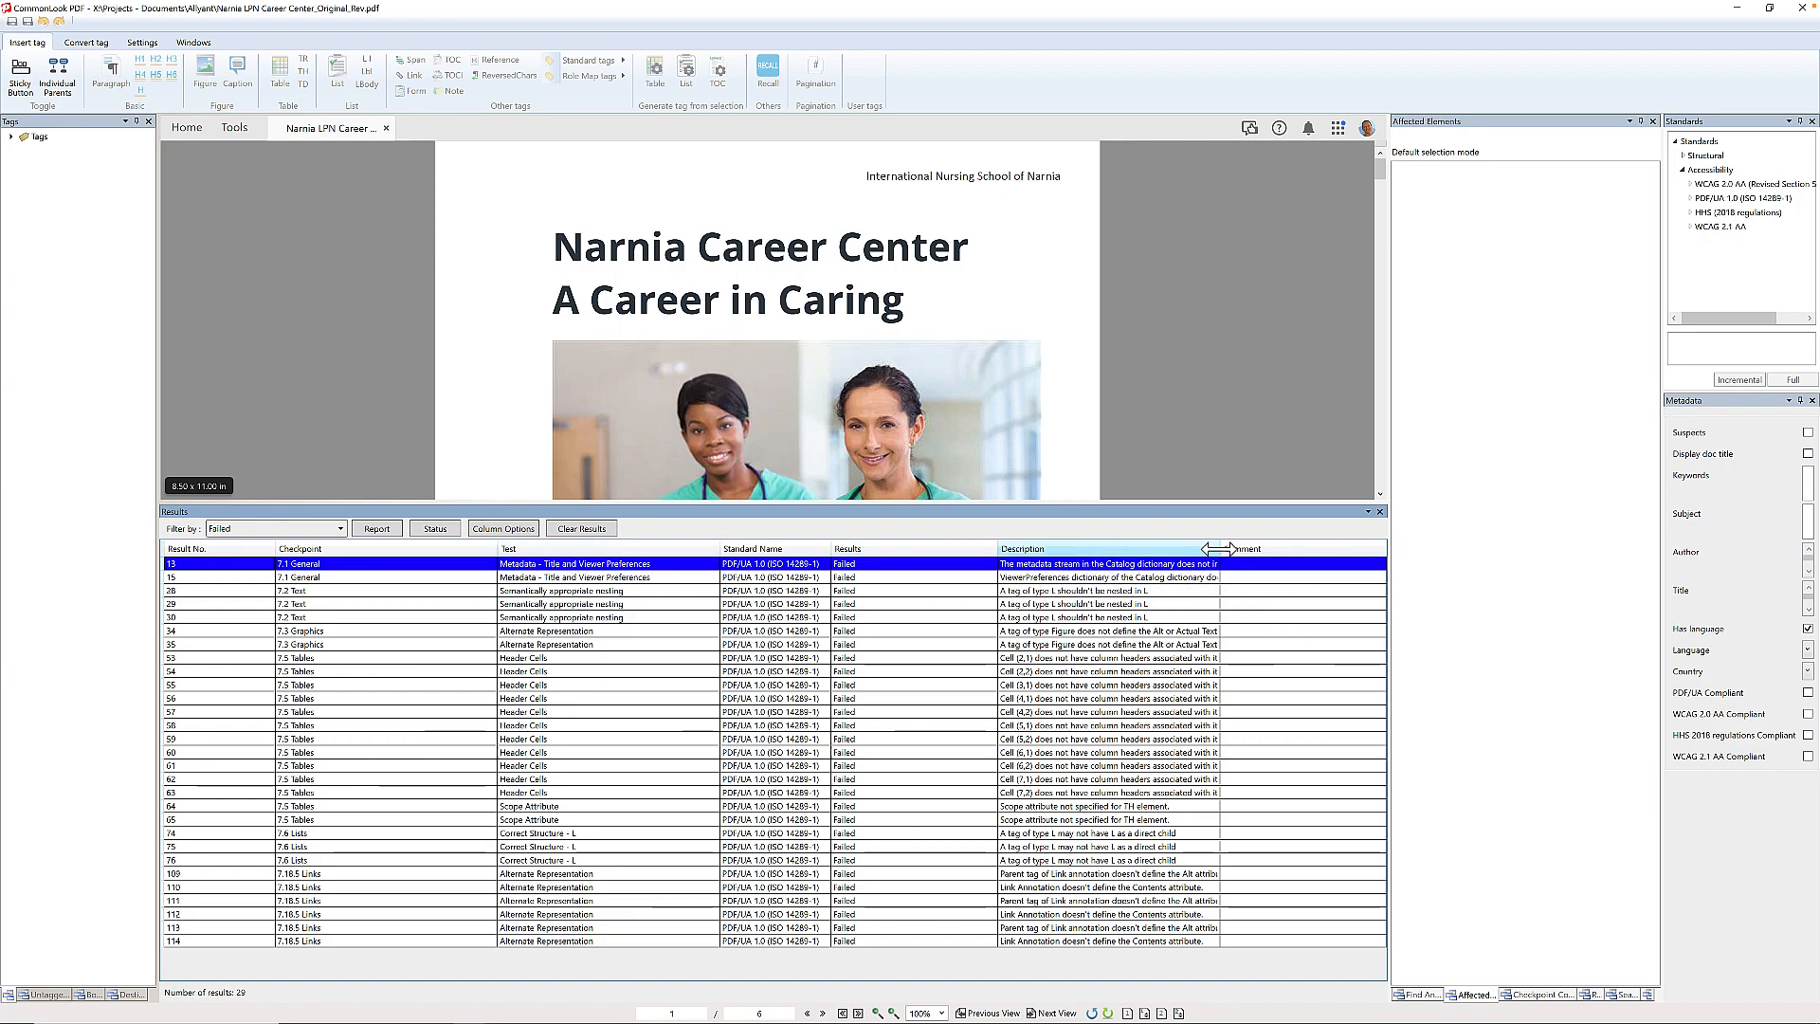
left_click_drag(1220, 549, 1365, 549)
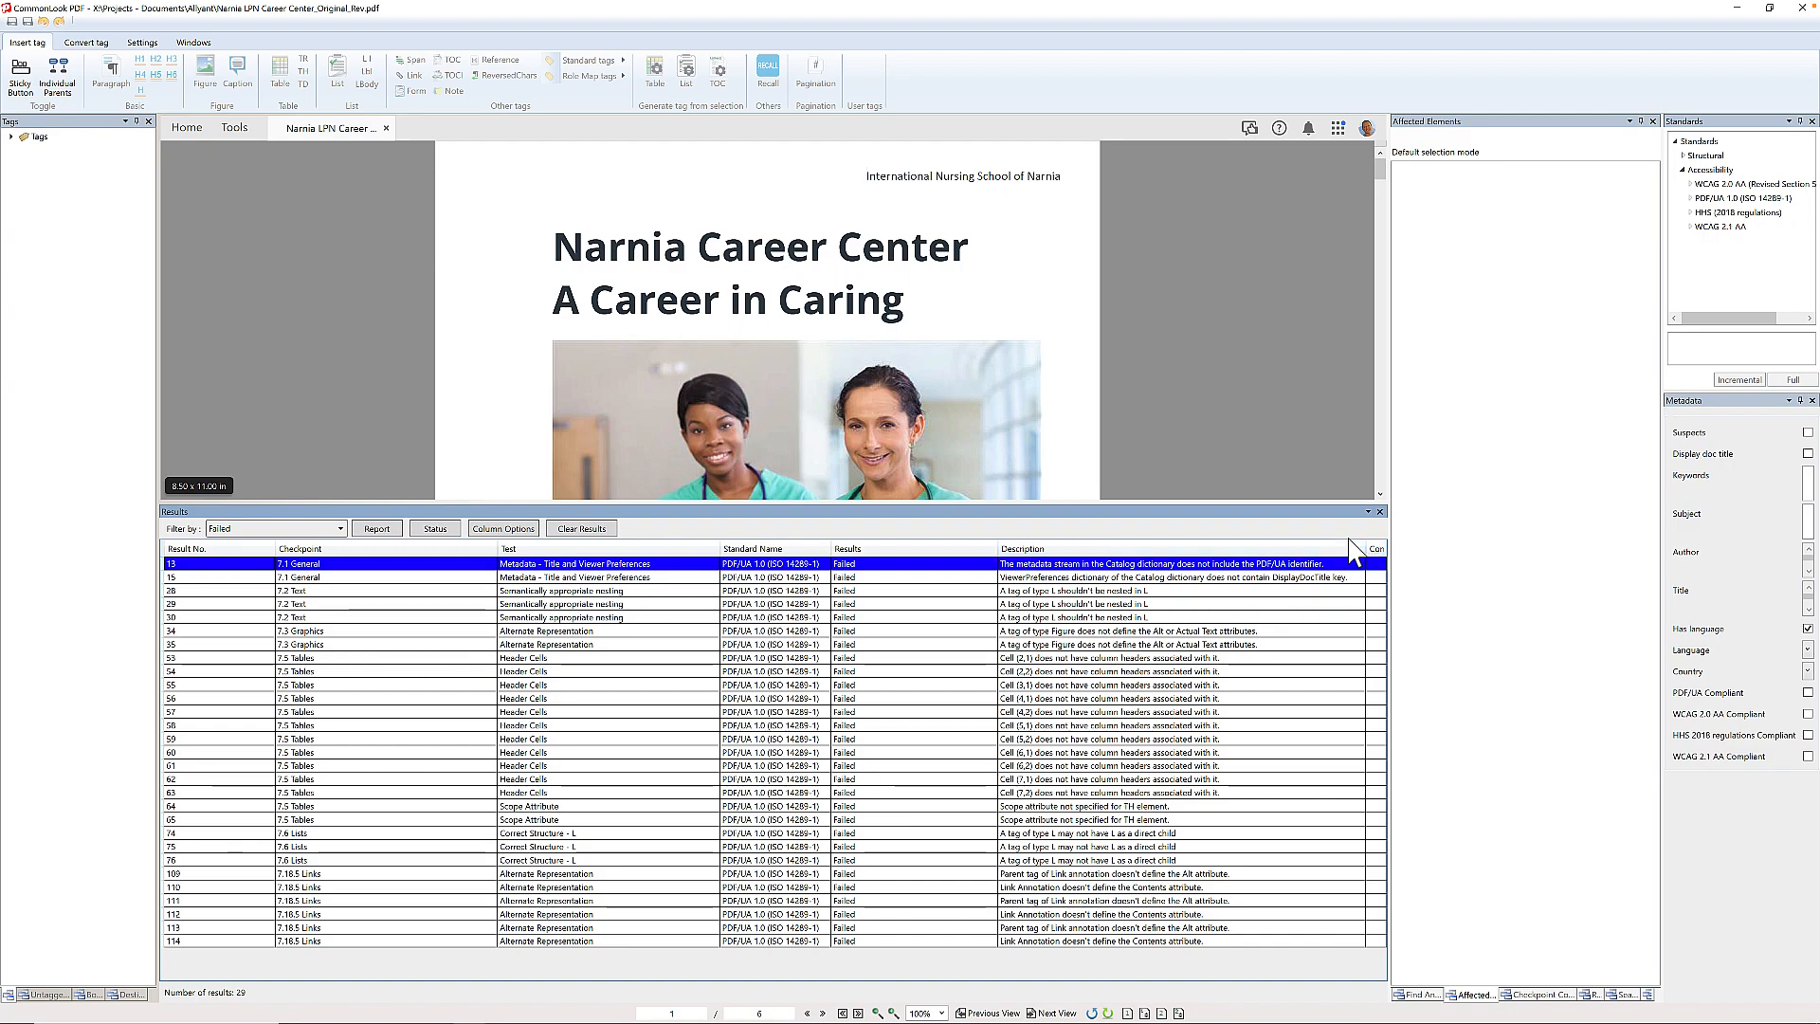
double_click(635, 564)
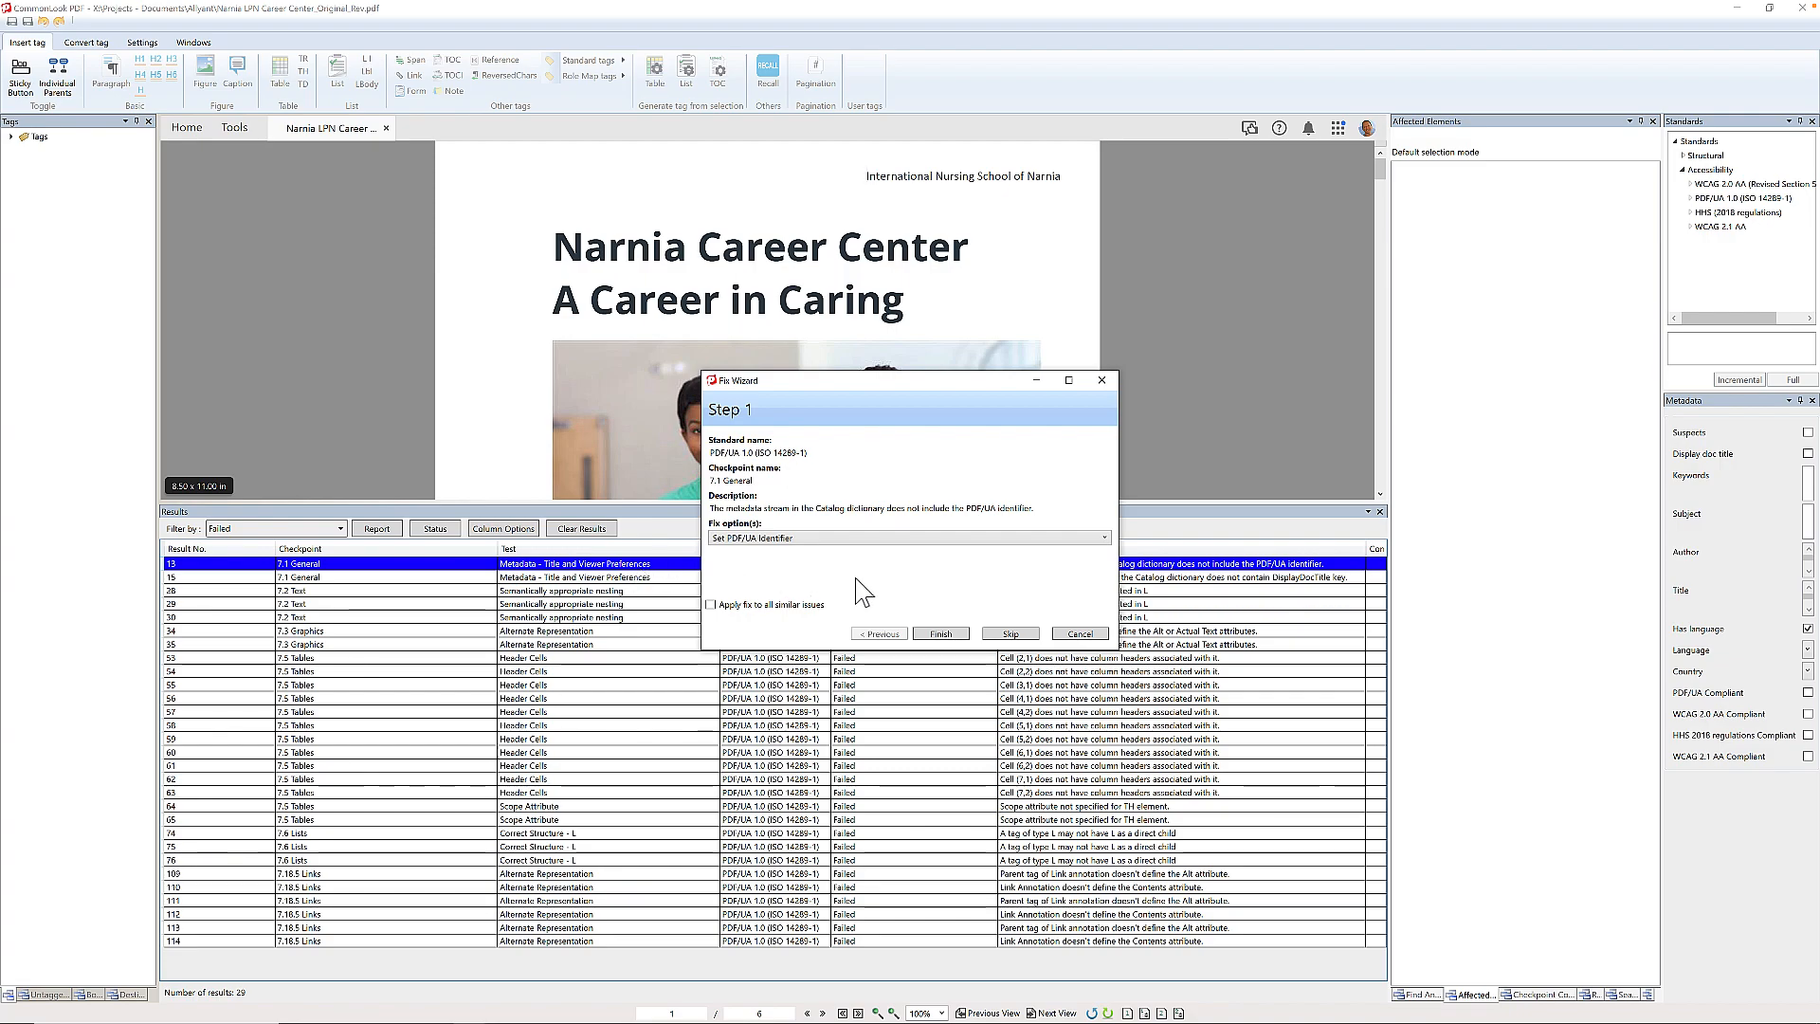
left_click(941, 633)
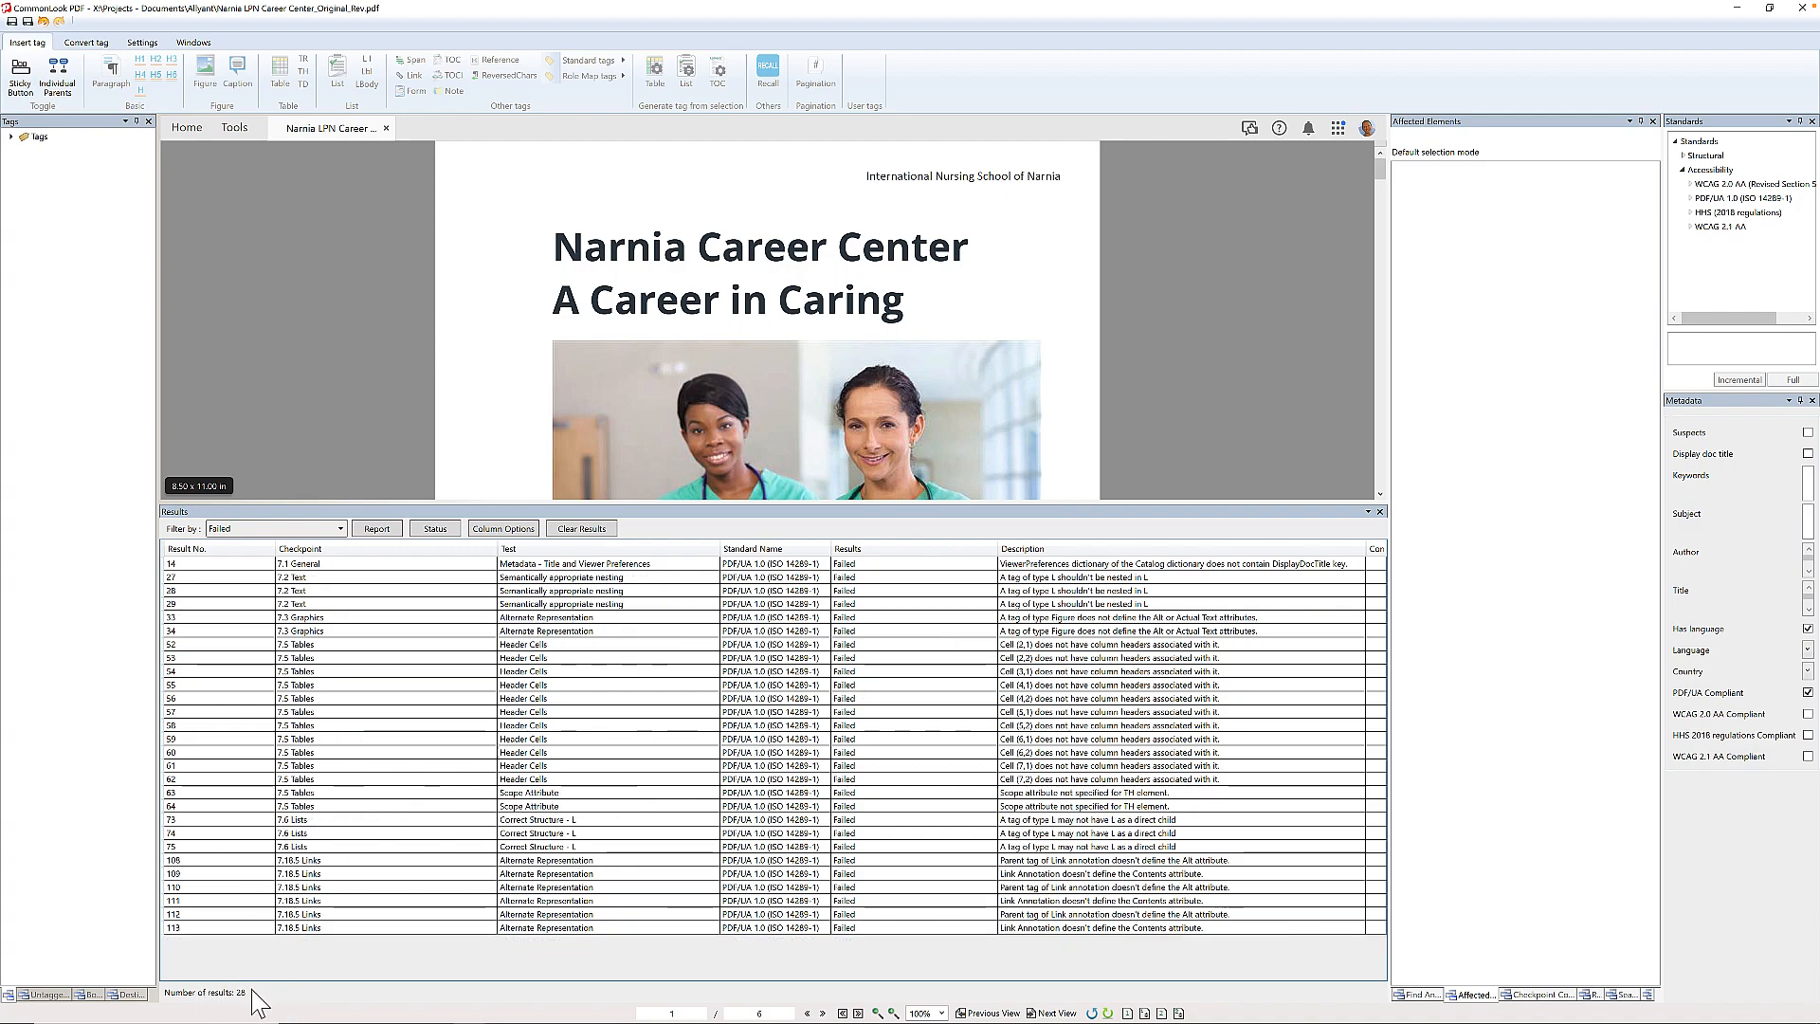
- Fix the missing DisplayDocTitle issue using the Set Viewer Preferences to Display Document Title option
double_click(604, 568)
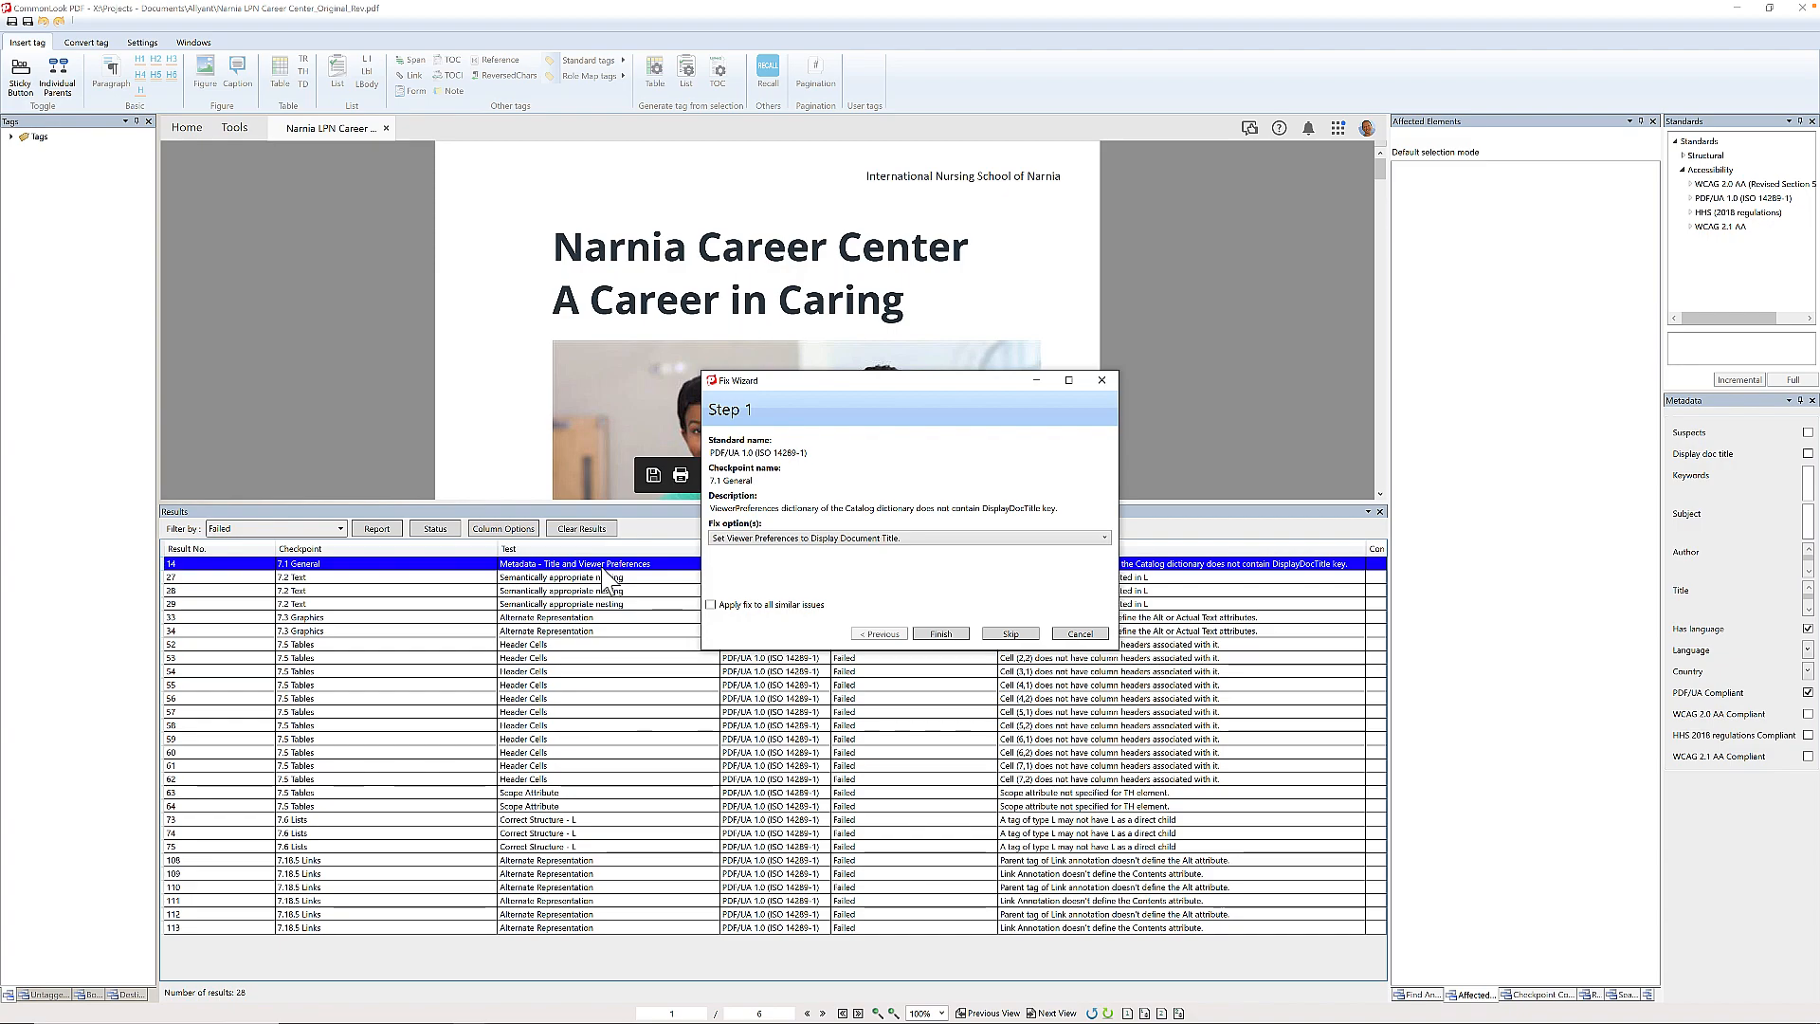
left_click(779, 538)
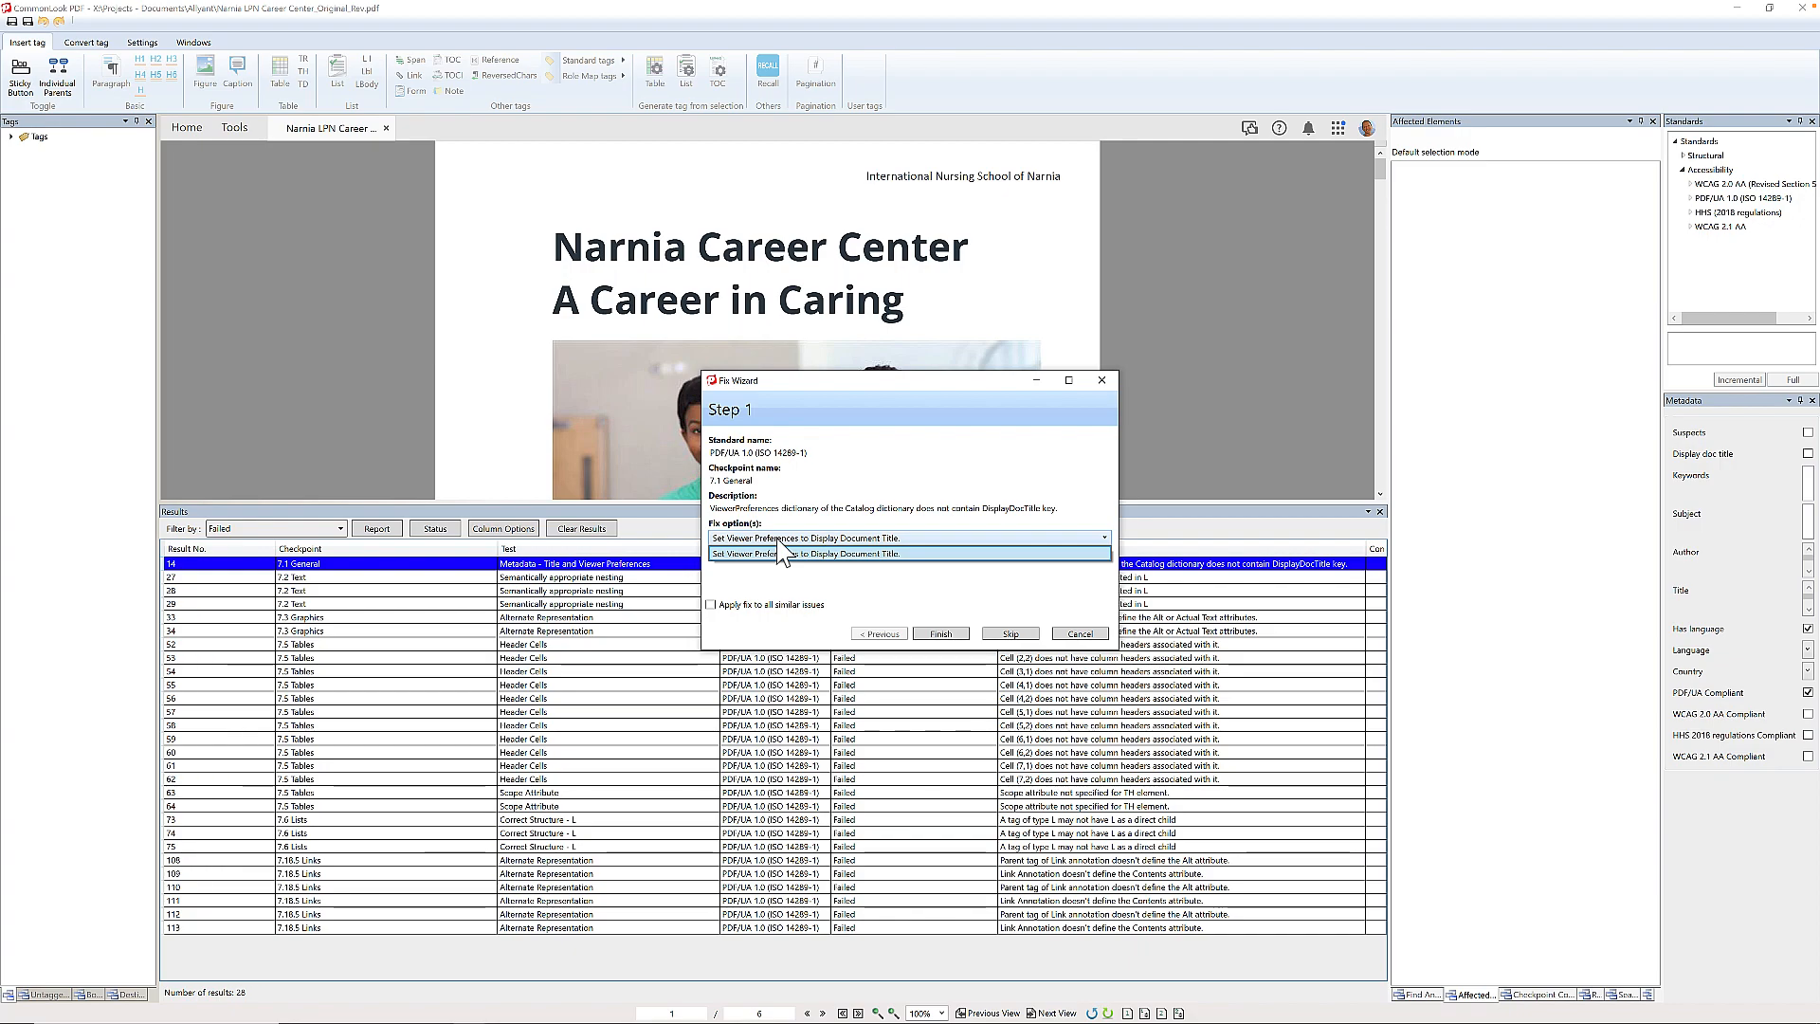
left_click(778, 553)
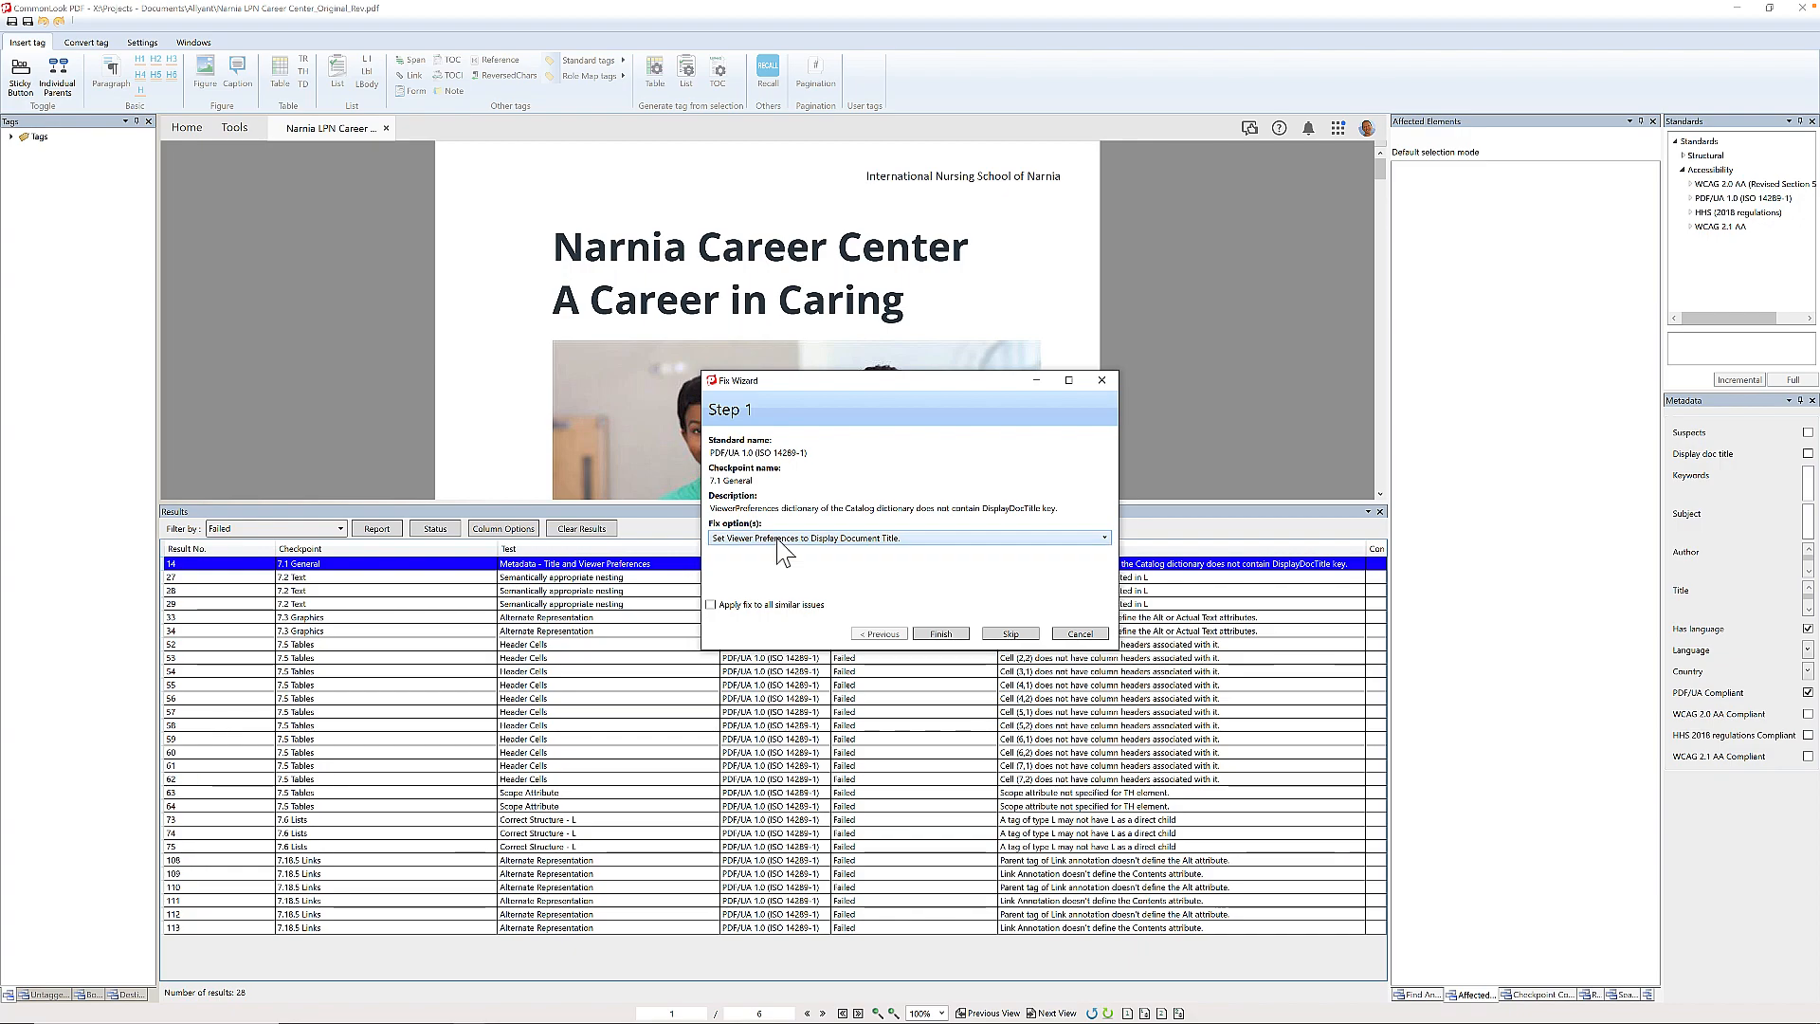
left_click(943, 633)
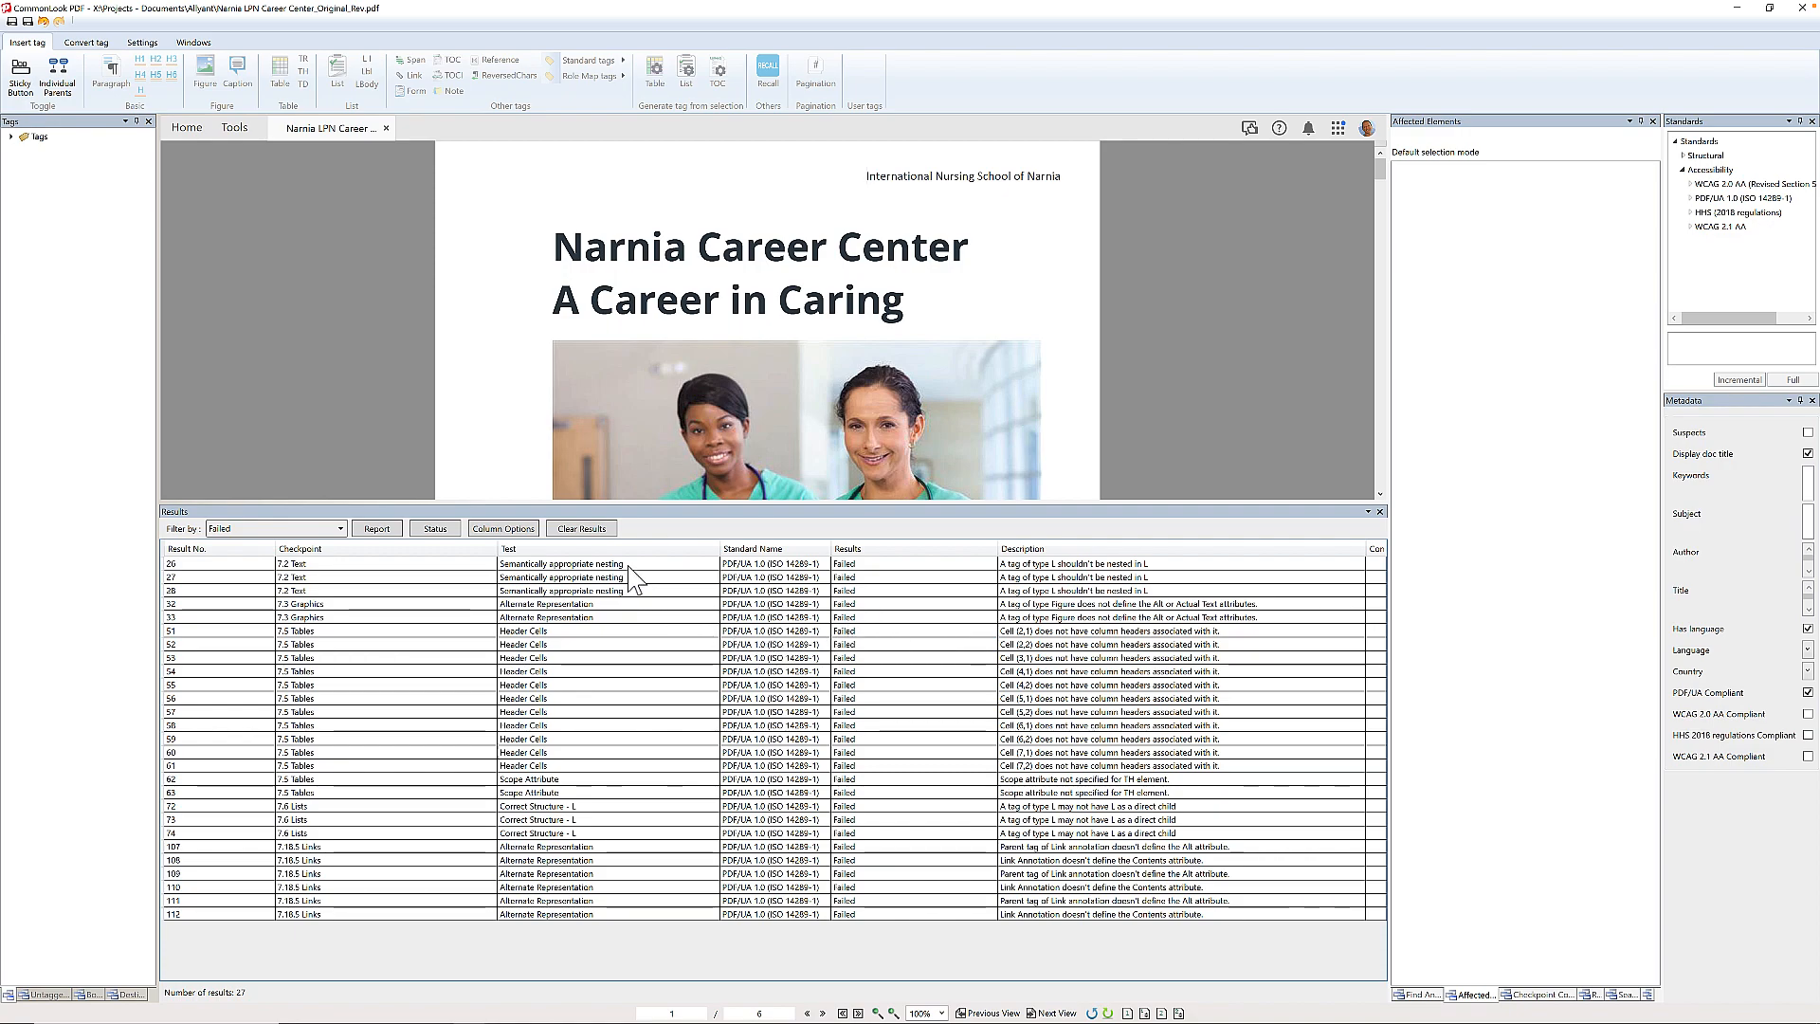
- Fix the nested L tag failures with the Level Up highlighted tag option, applied to all similar issues
left_click(686, 564)
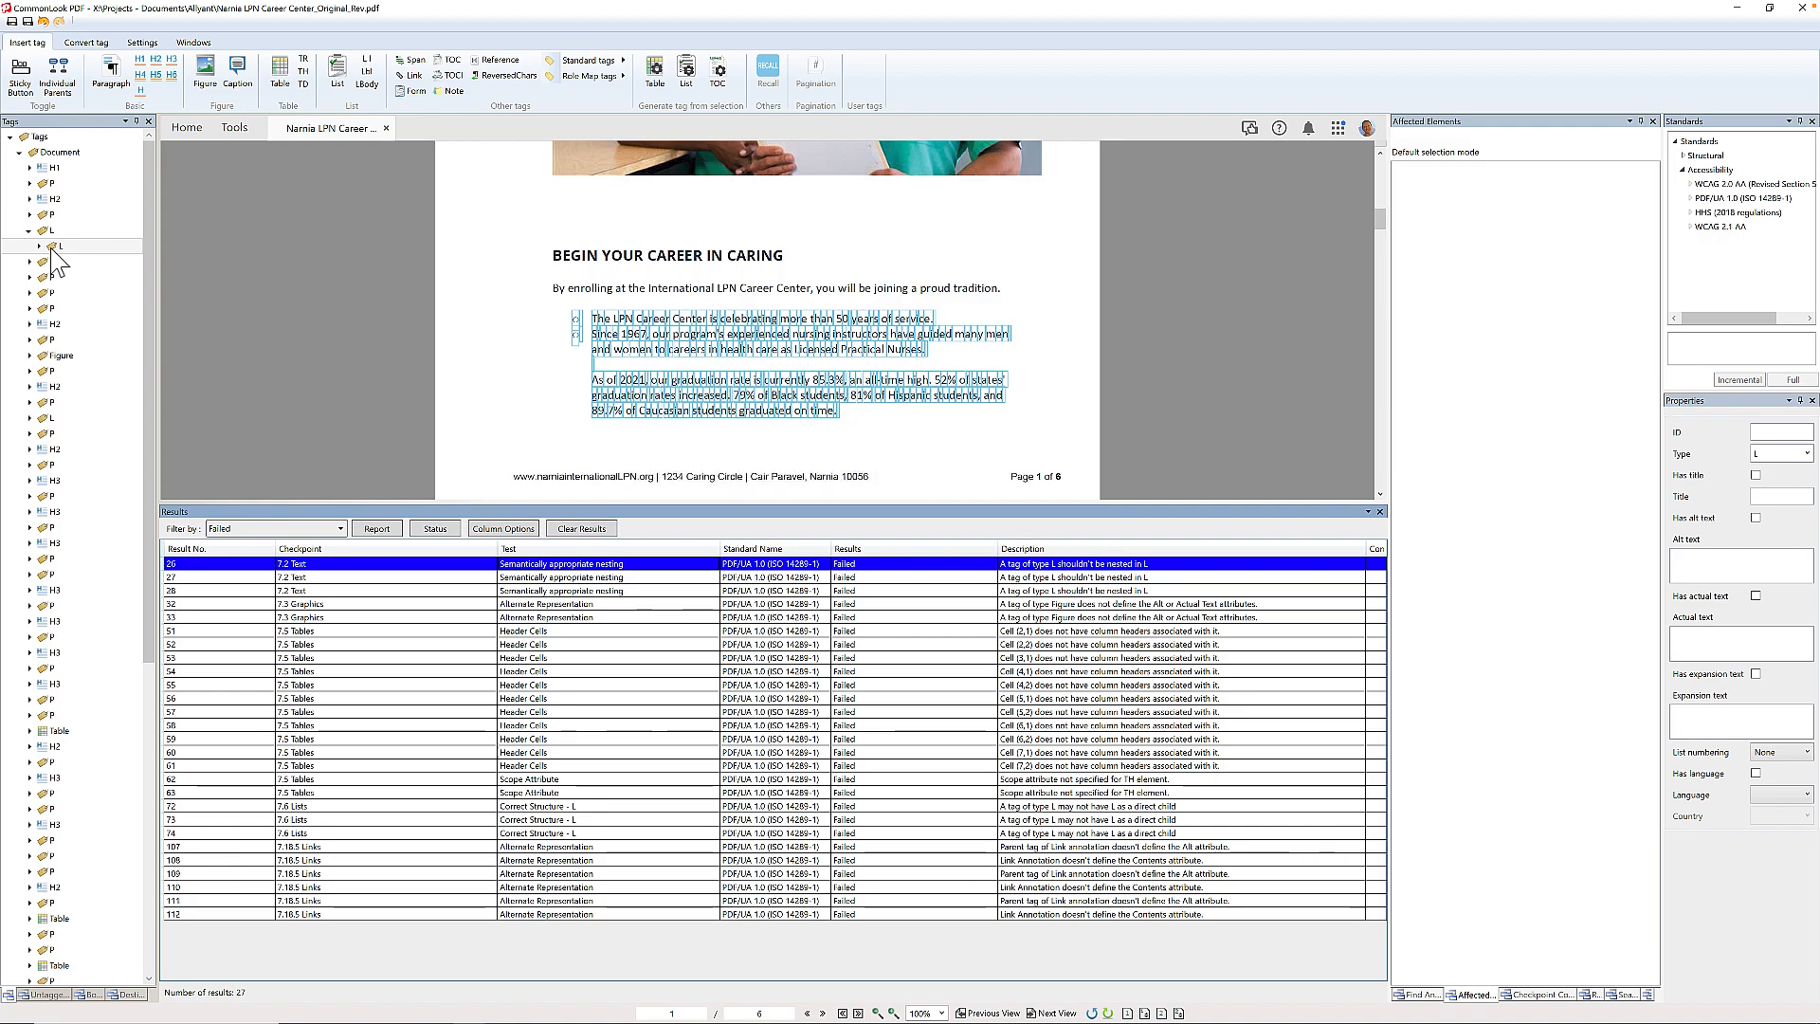
double_click(603, 564)
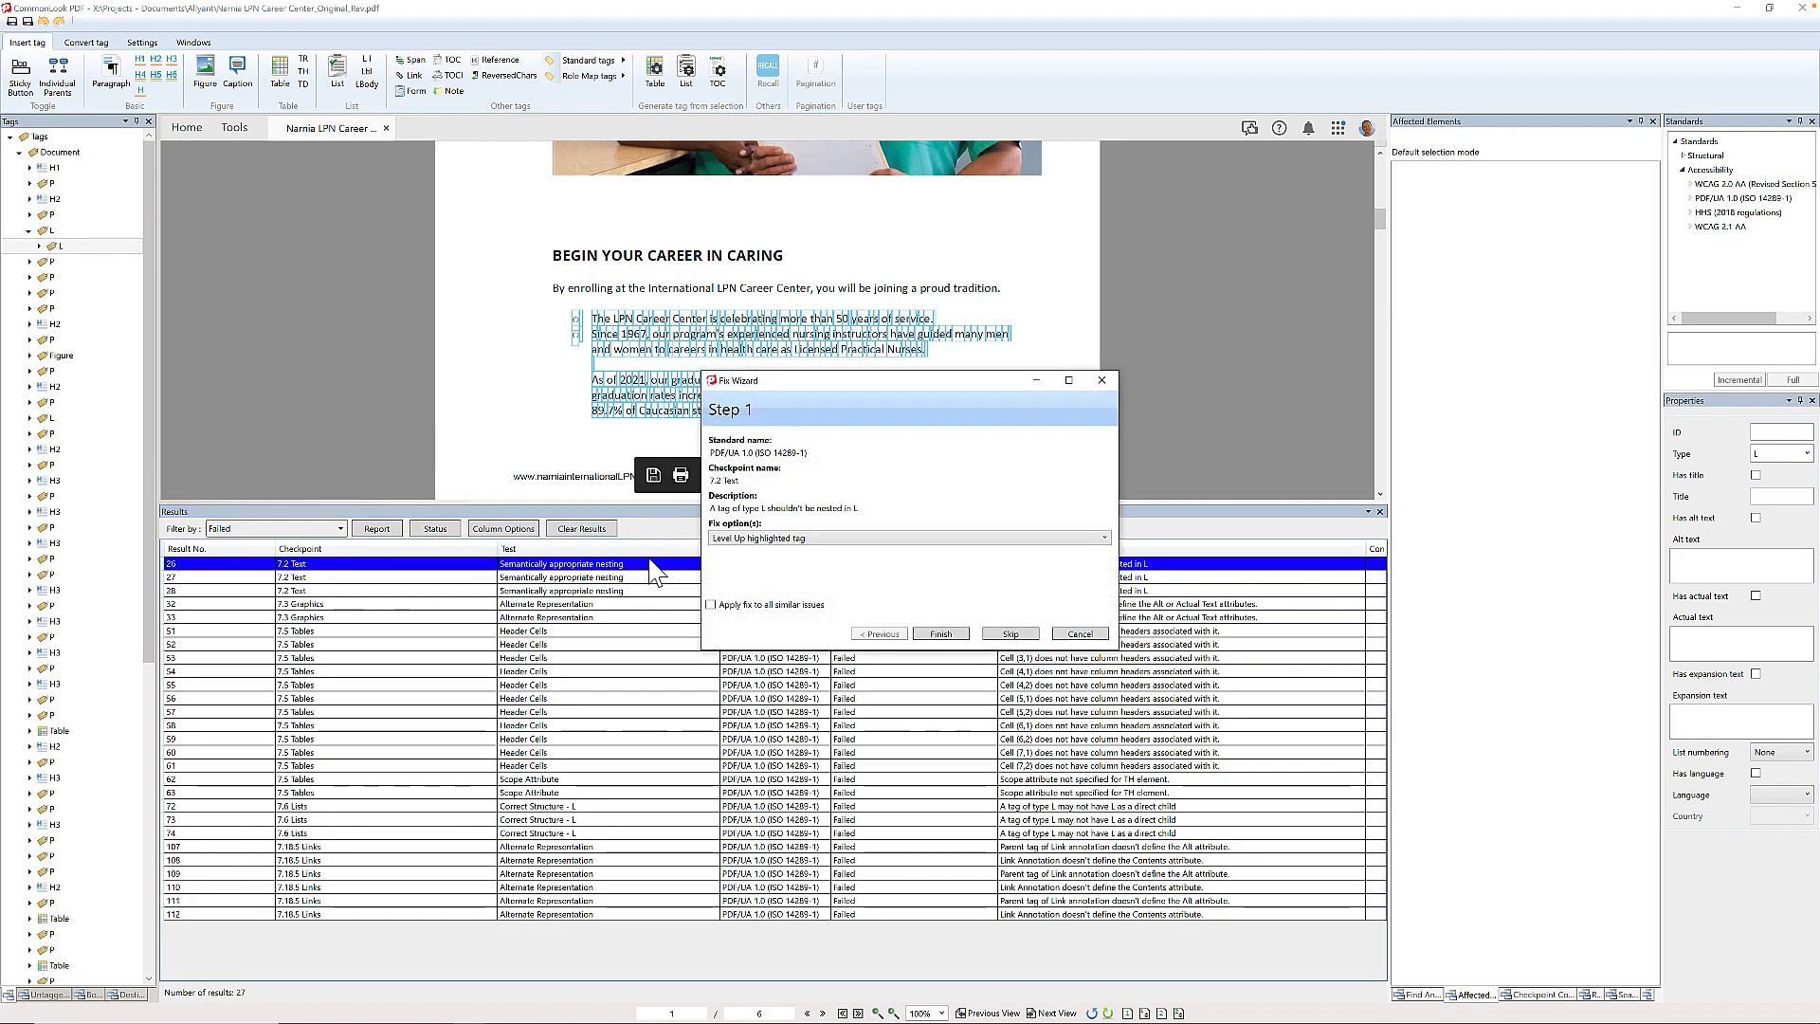
left_click(766, 540)
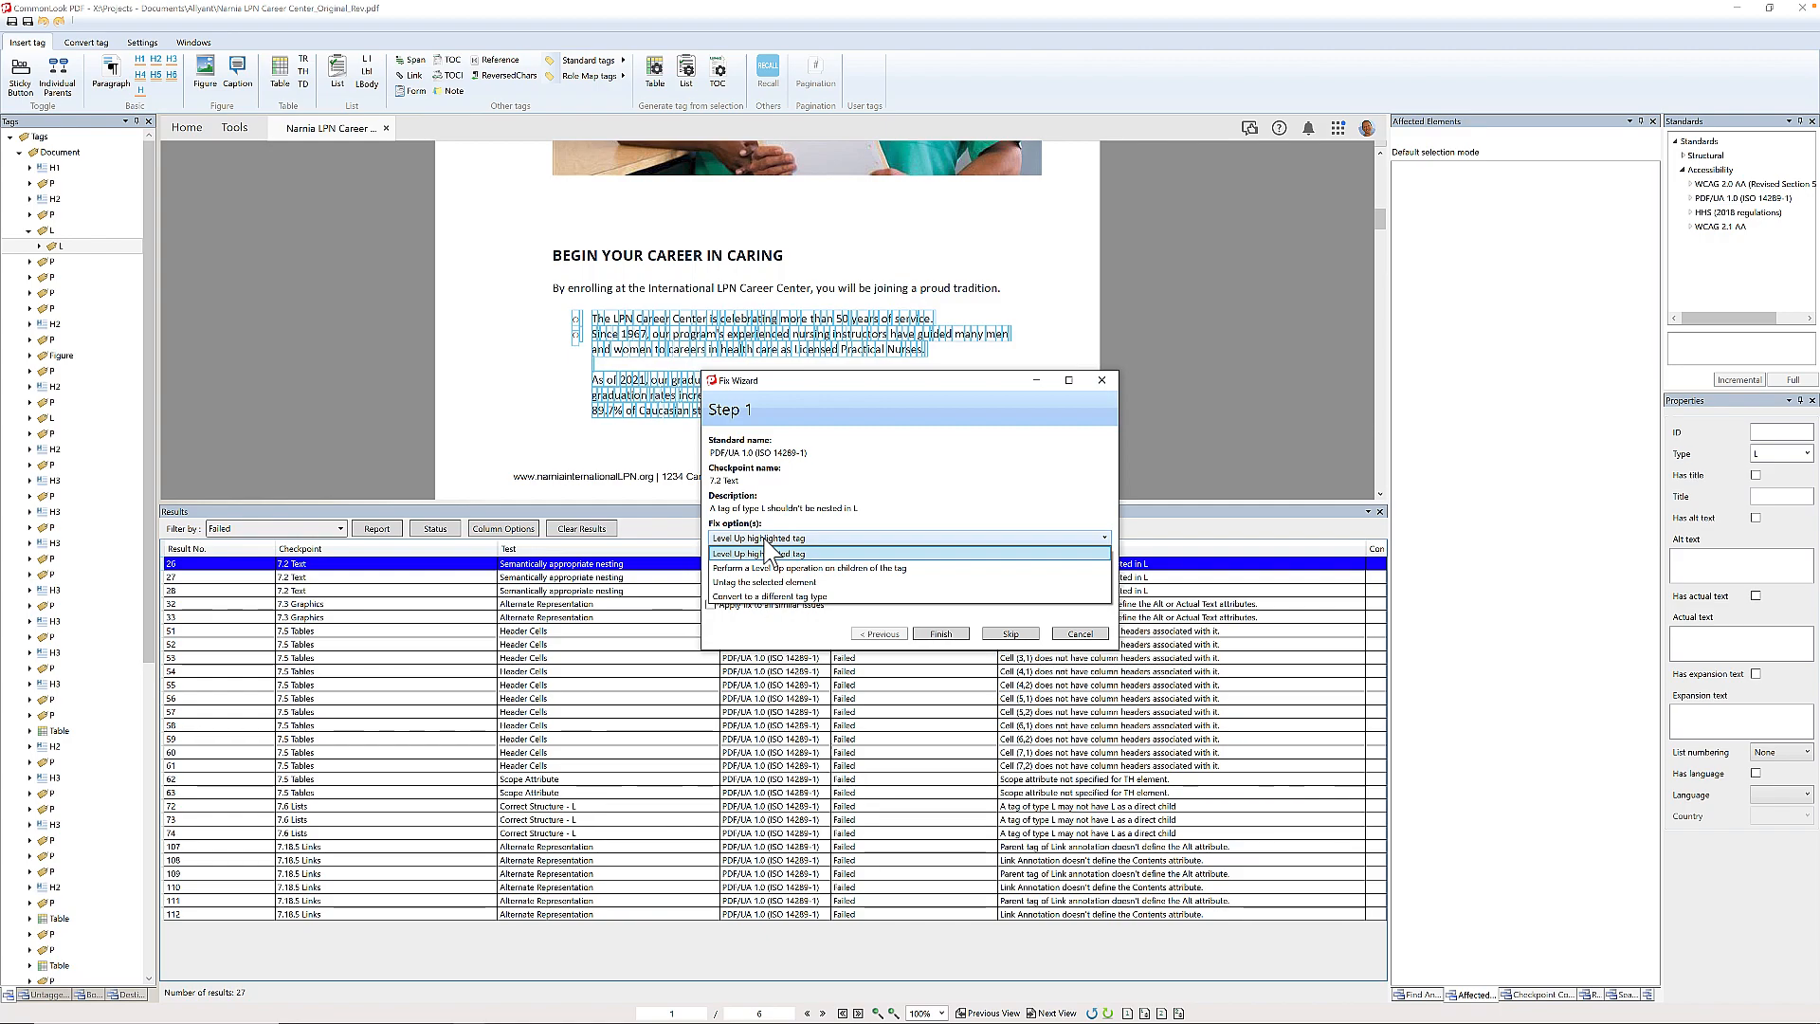
left_click(767, 551)
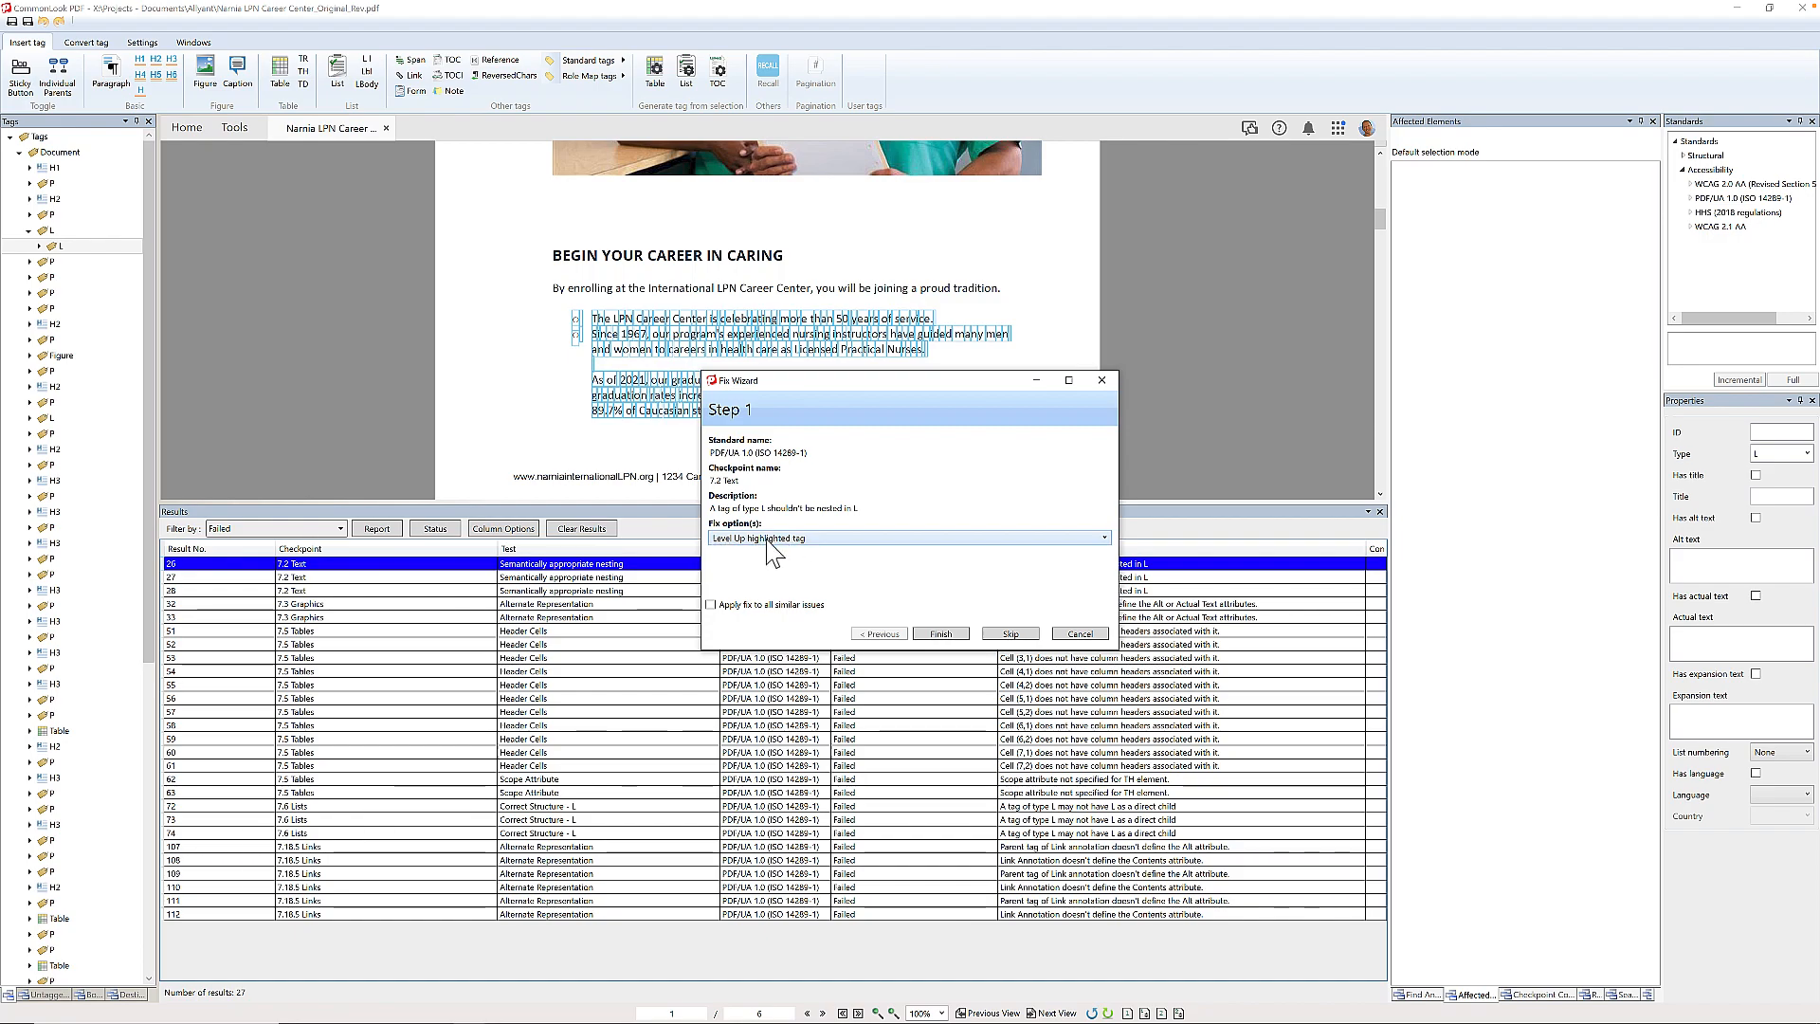
left_click(710, 604)
left_click_drag(834, 381, 645, 626)
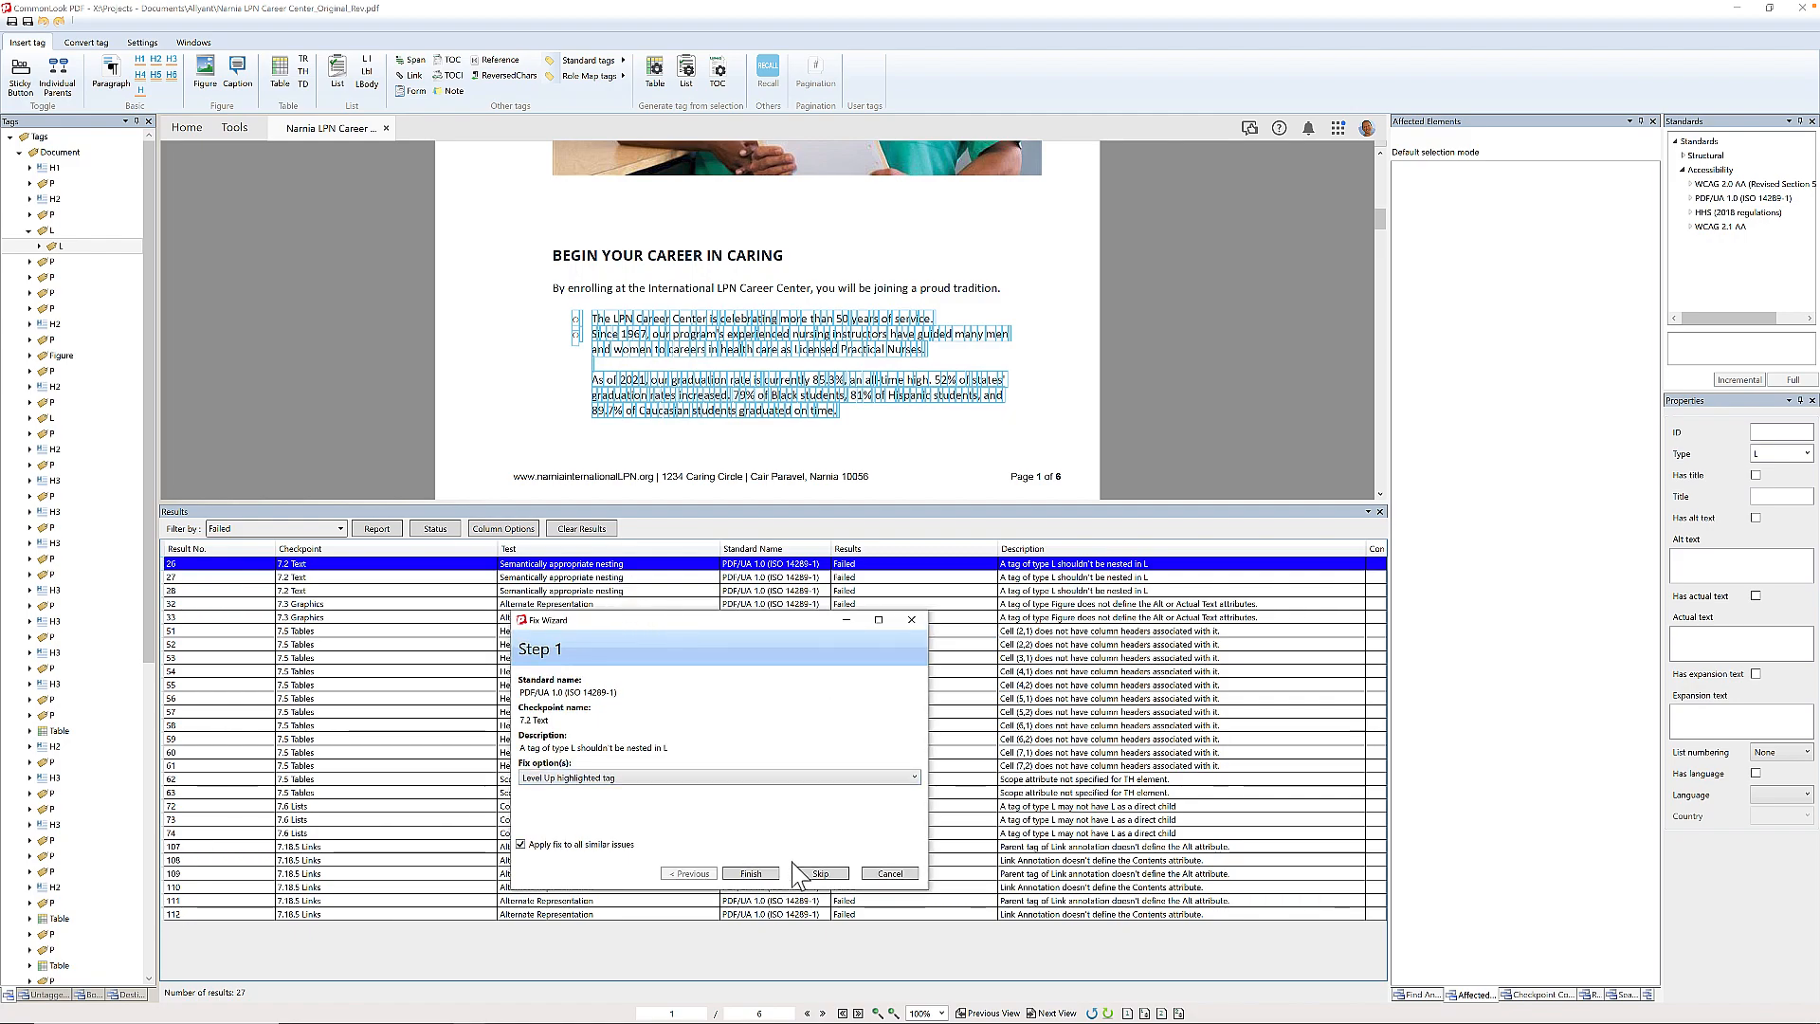
left_click(755, 873)
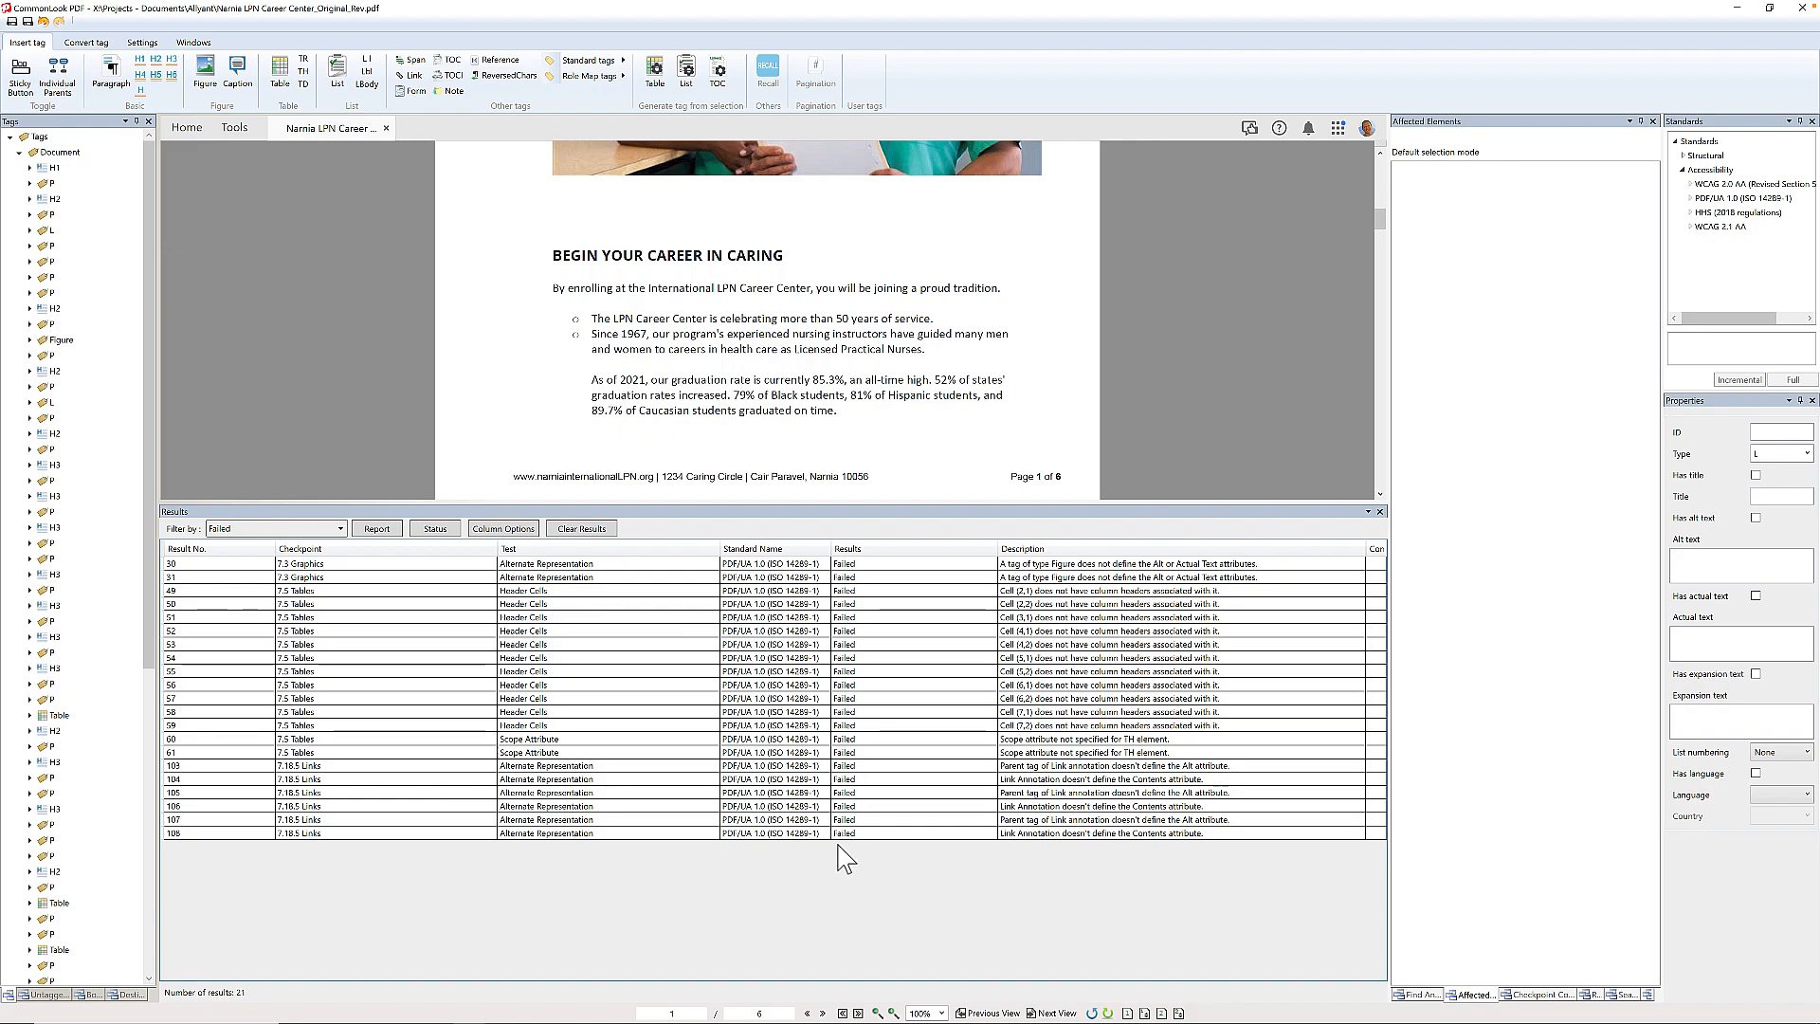
- Give the shield badge figure on page 6 the alt text "2020 Best LPN Programs in the Nation. nursingprocess.org."
left_click(572, 566)
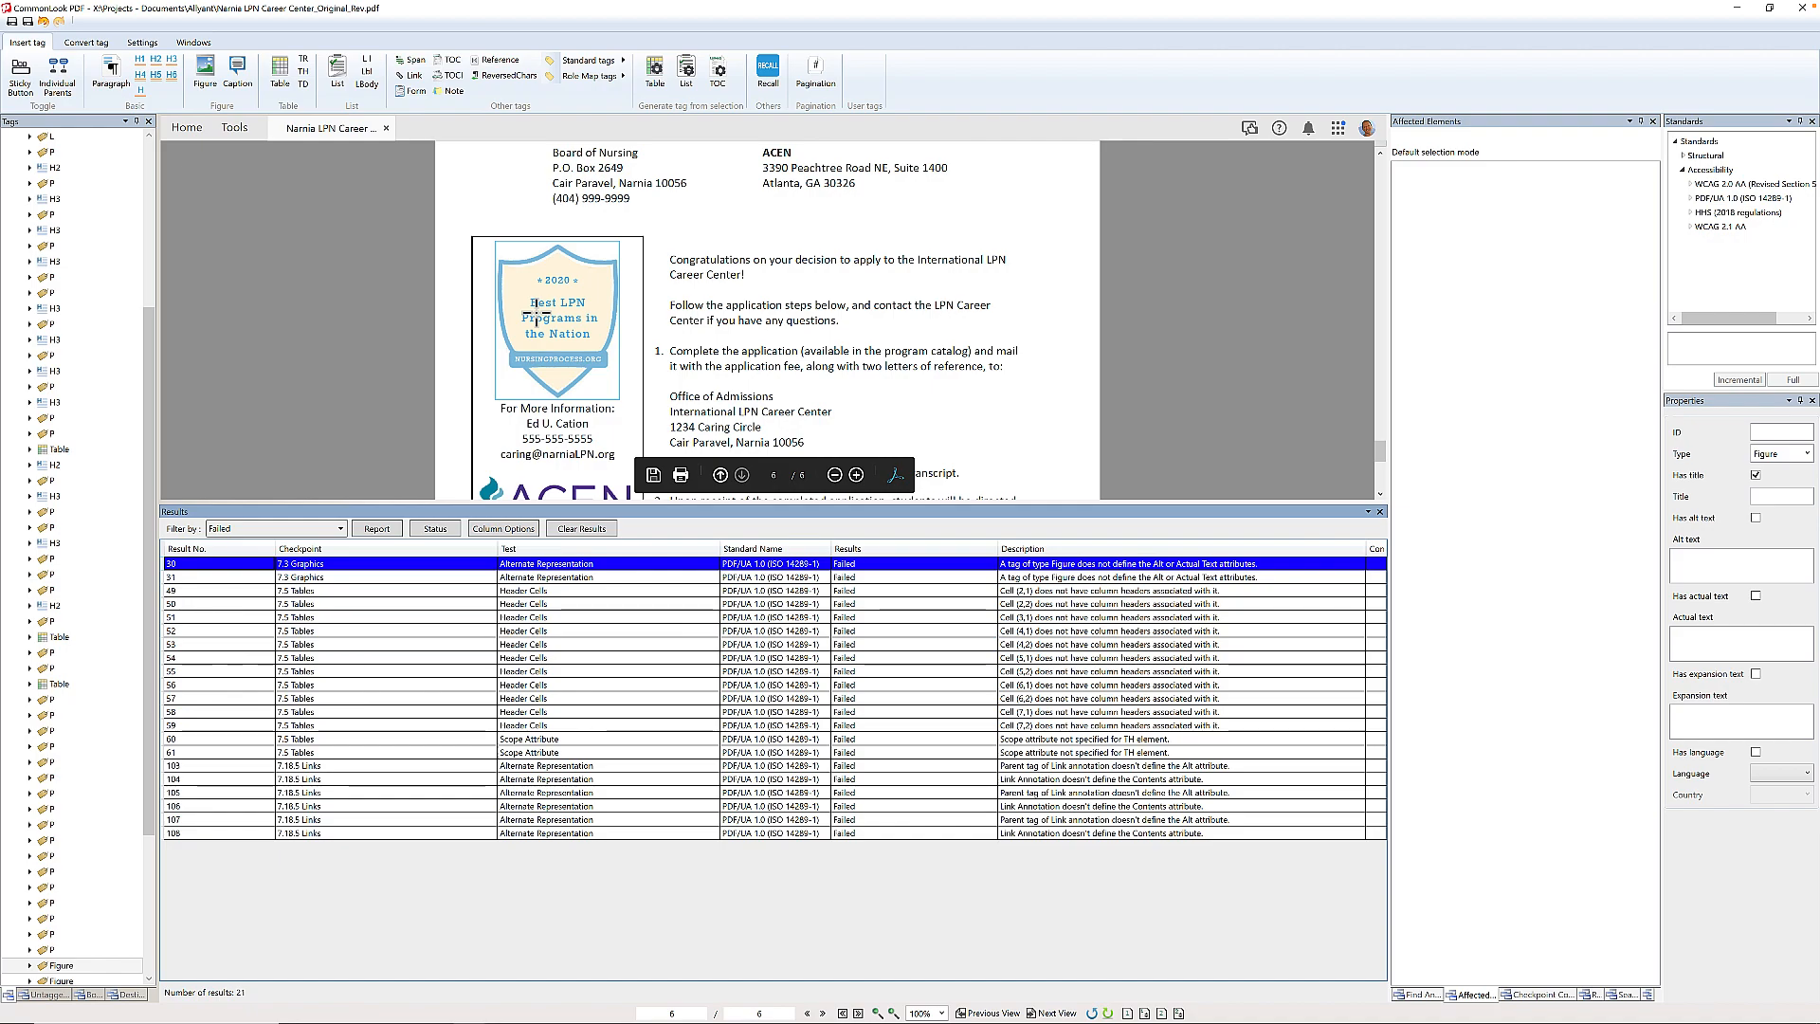
double_click(614, 564)
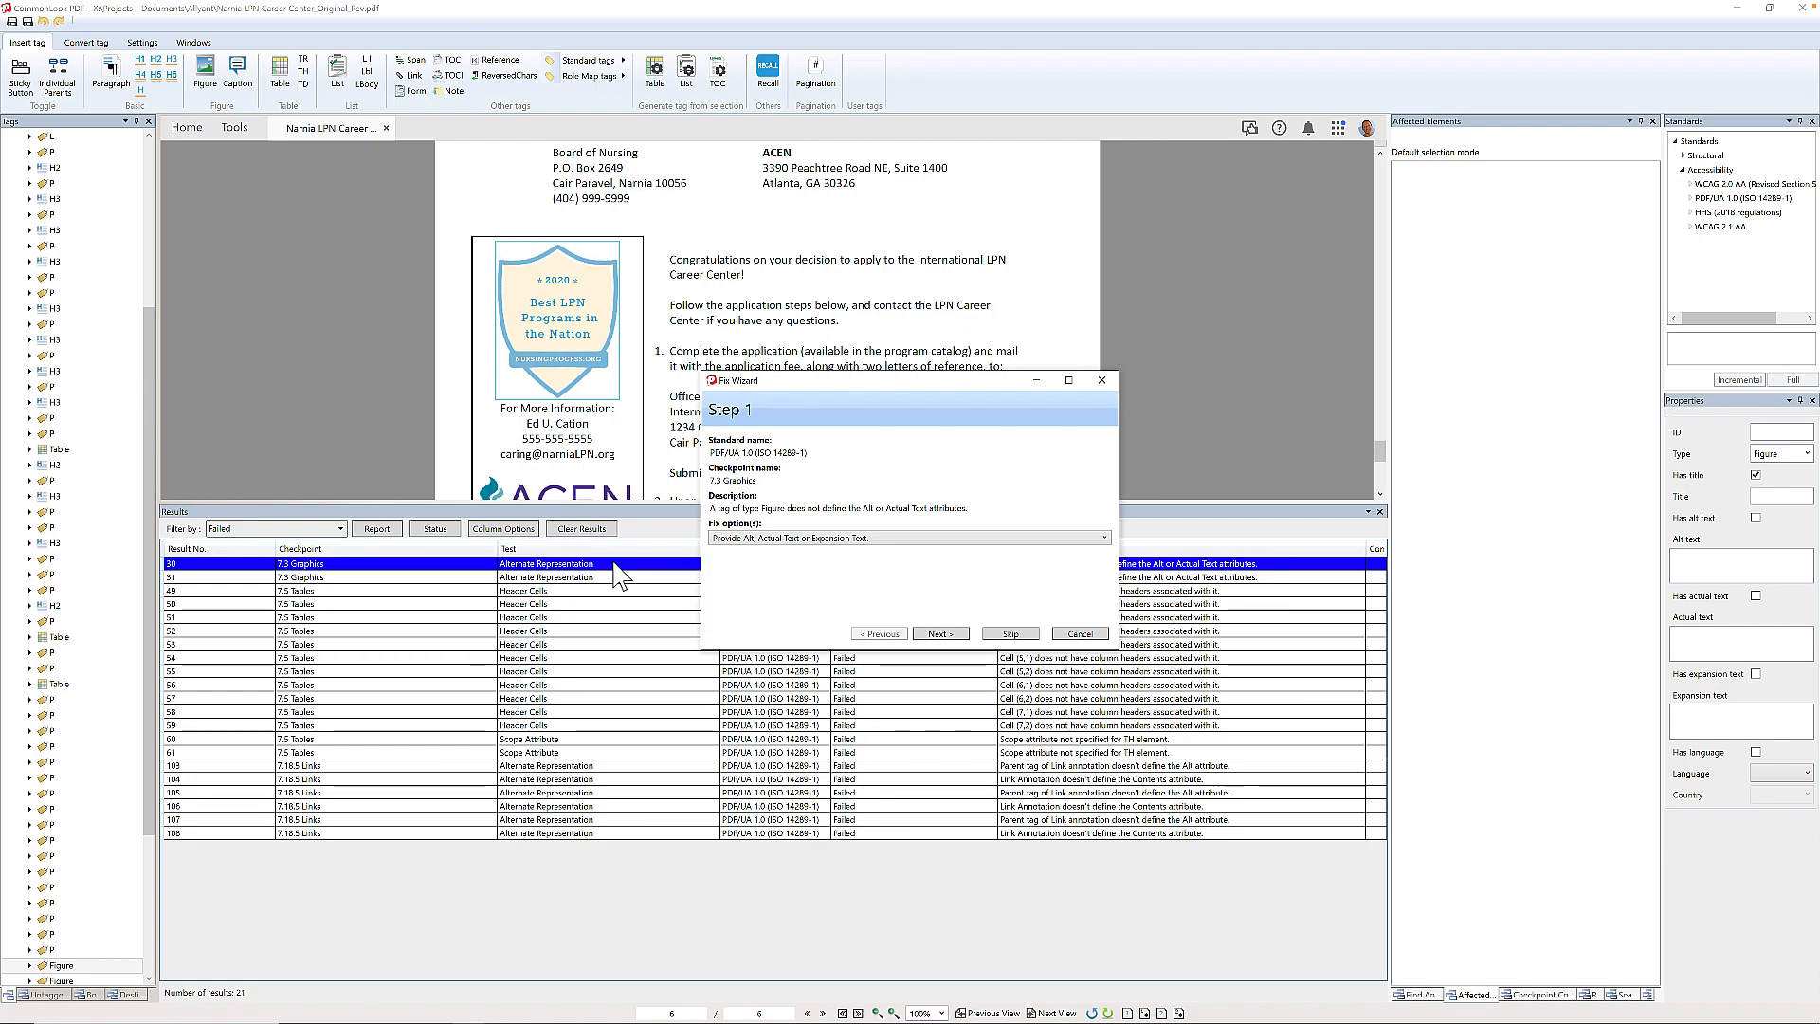
left_click(948, 633)
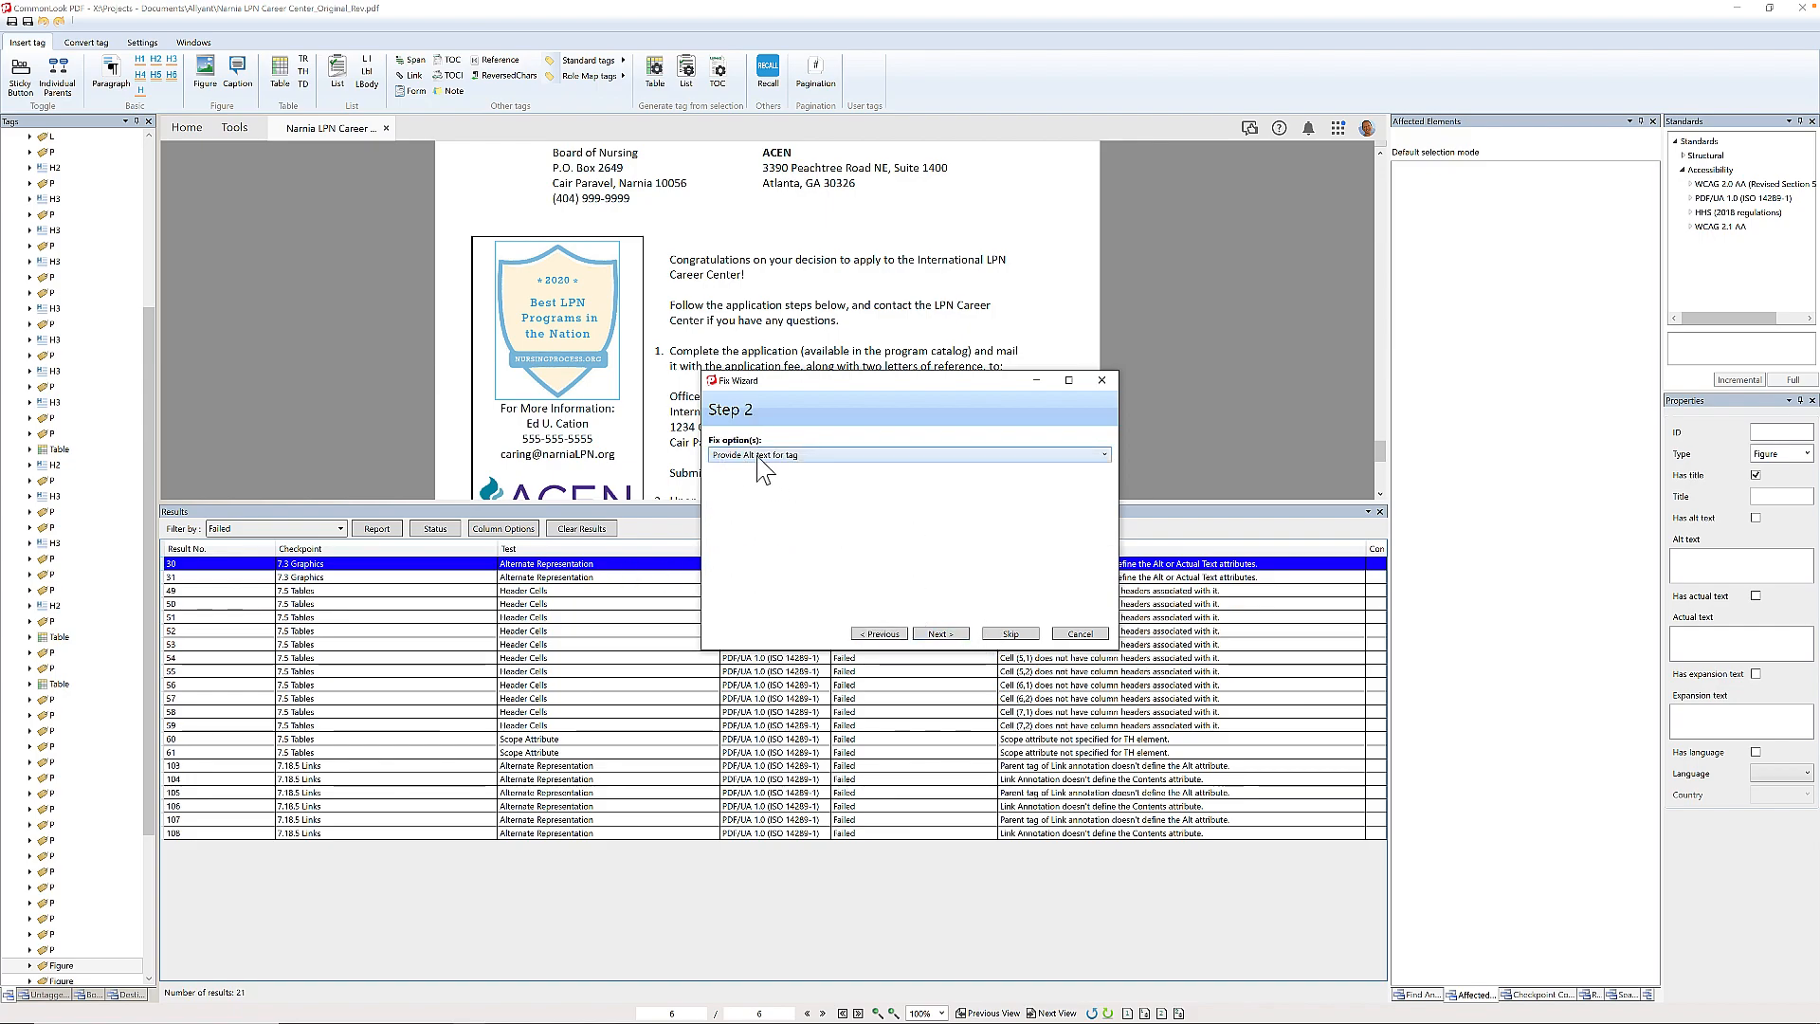
left_click(944, 633)
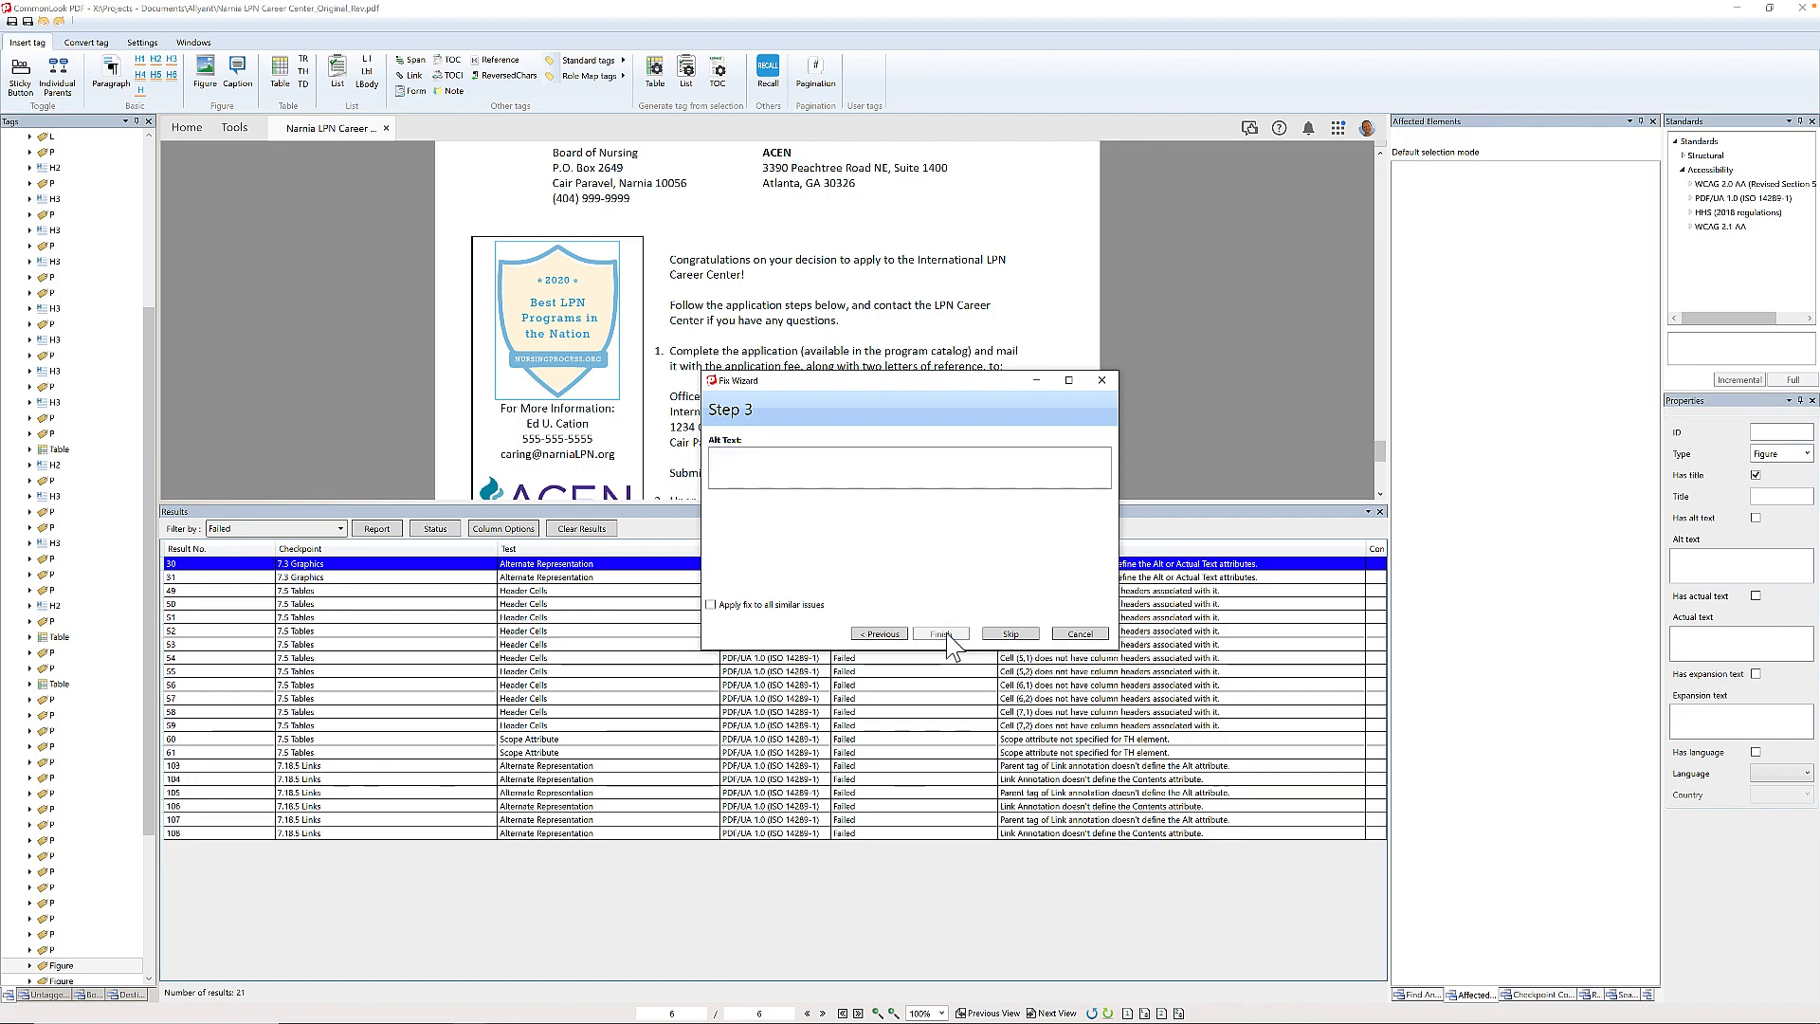
left_click(779, 469)
type("2020 Best LPN")
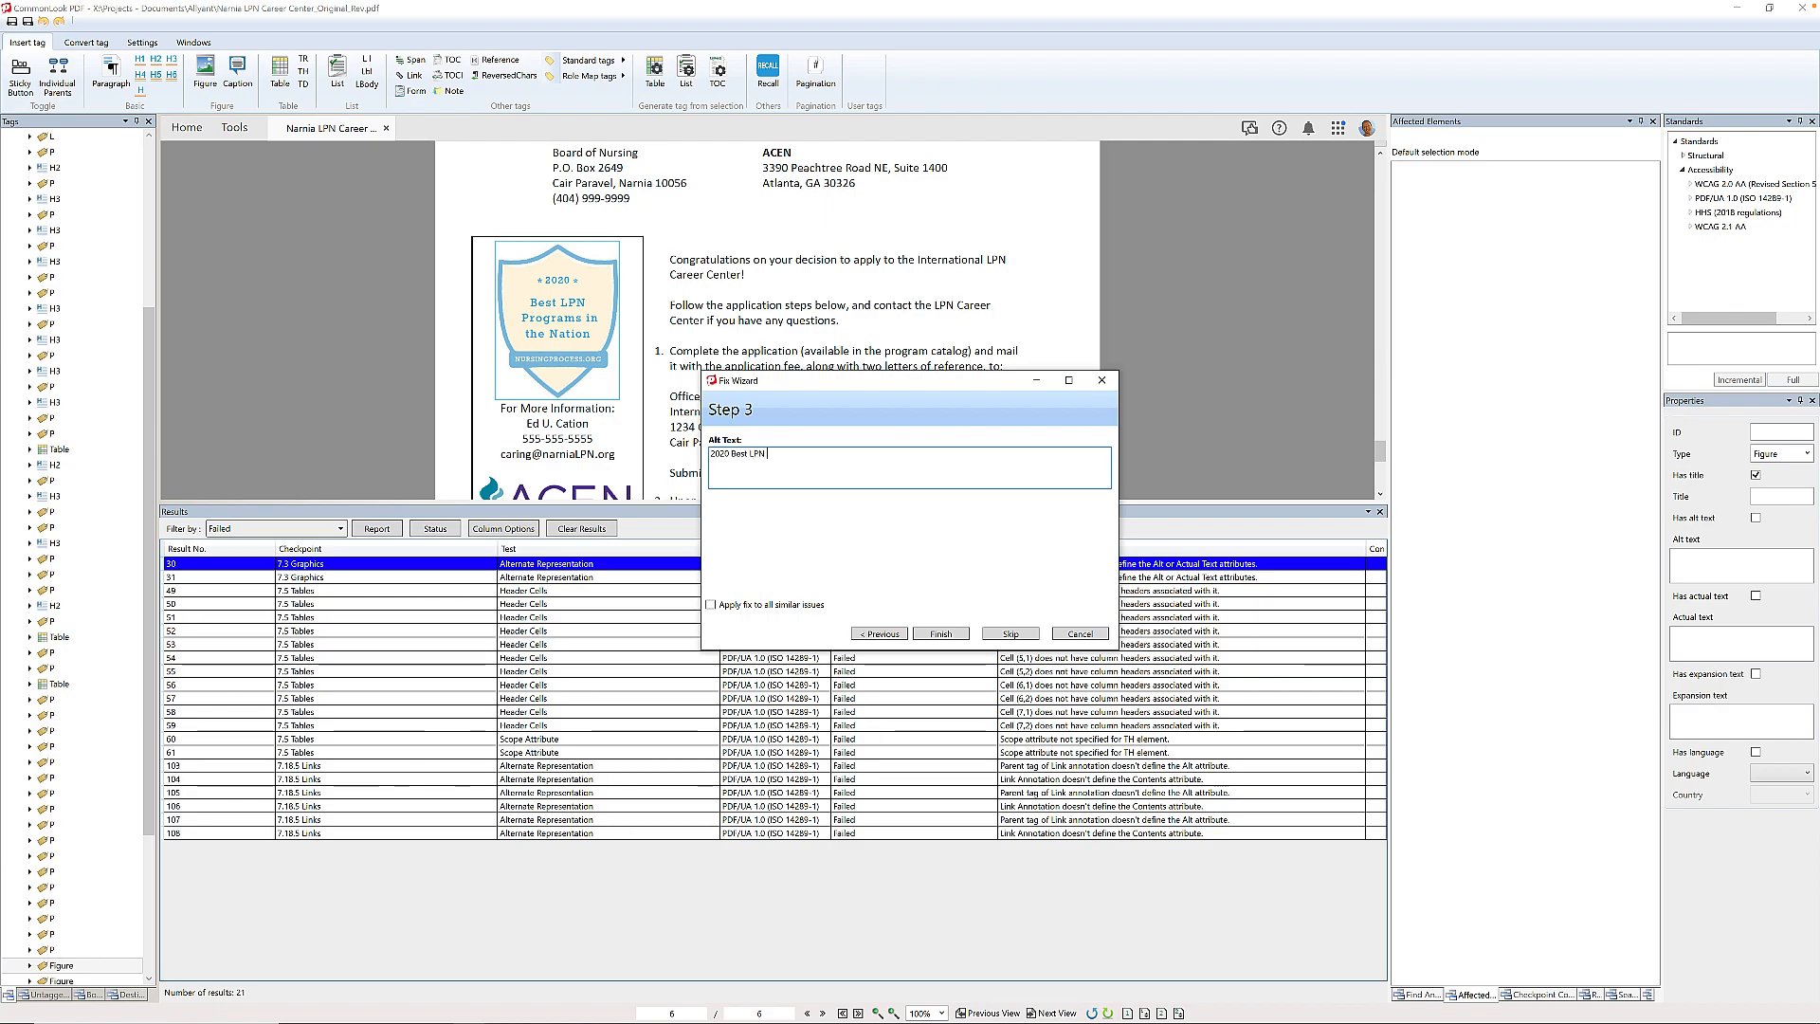
type(" Programs in the Nation.")
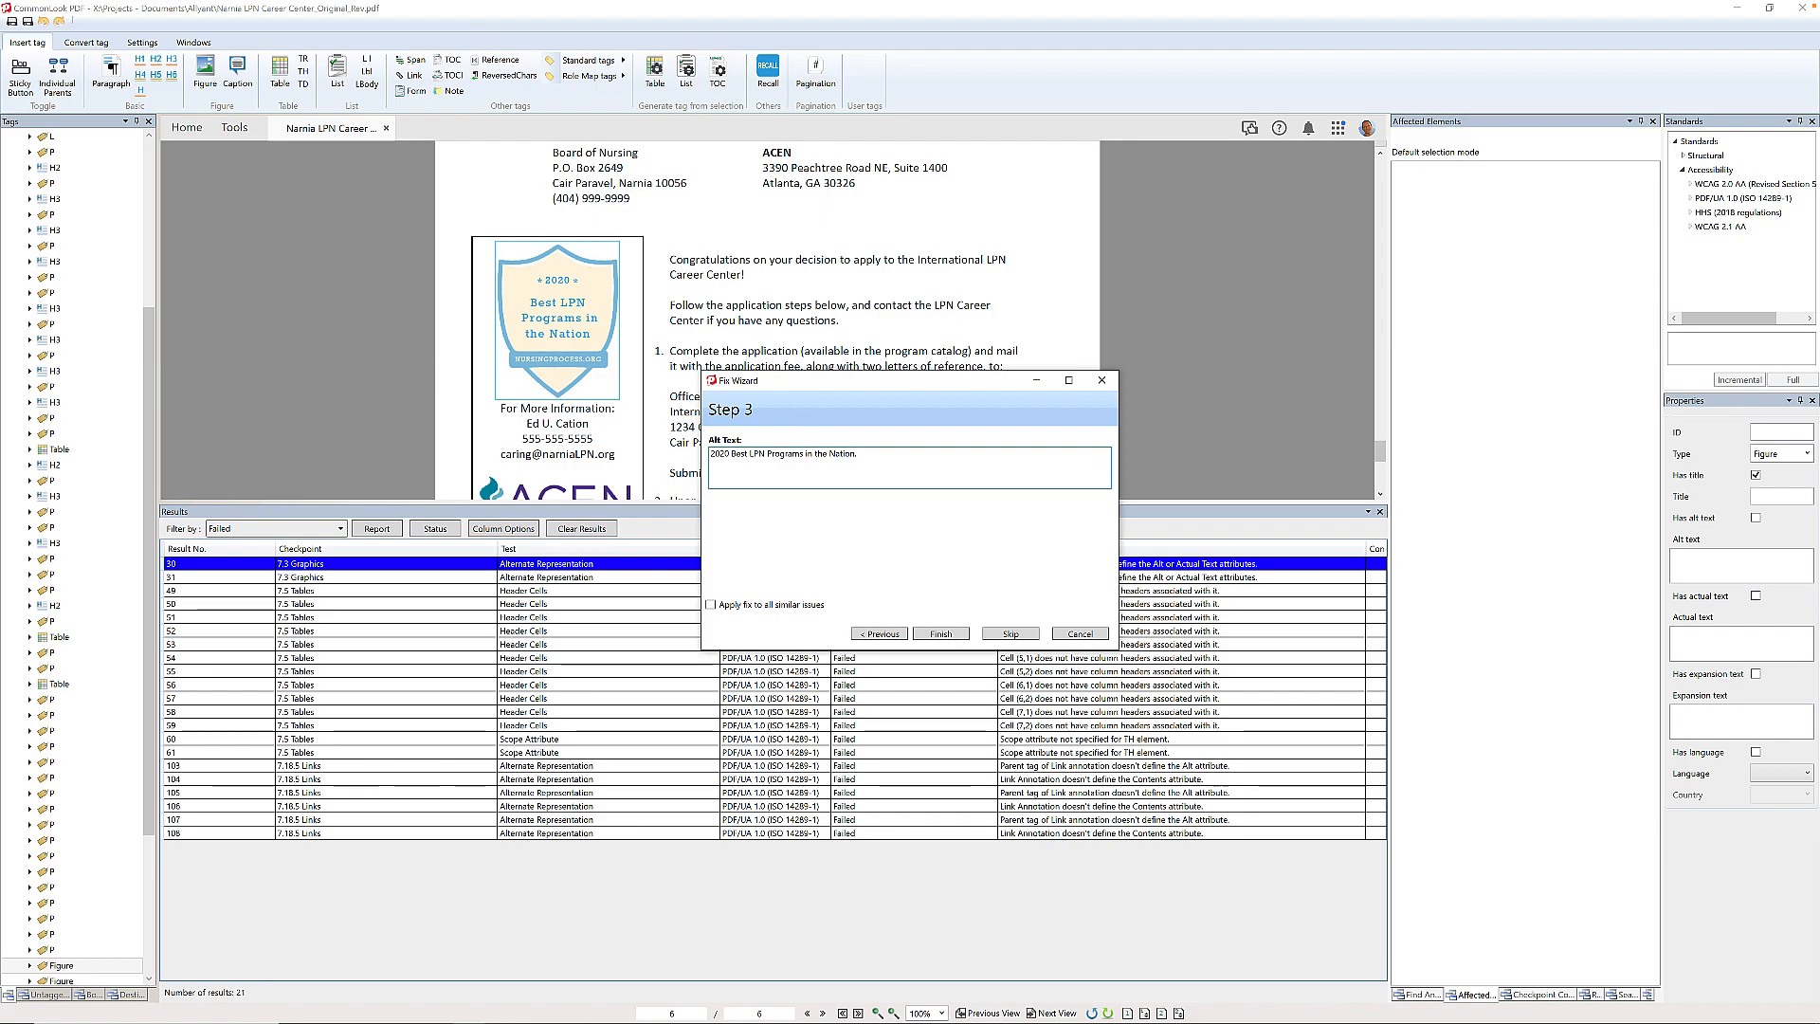
type(" nursingprocess.org.")
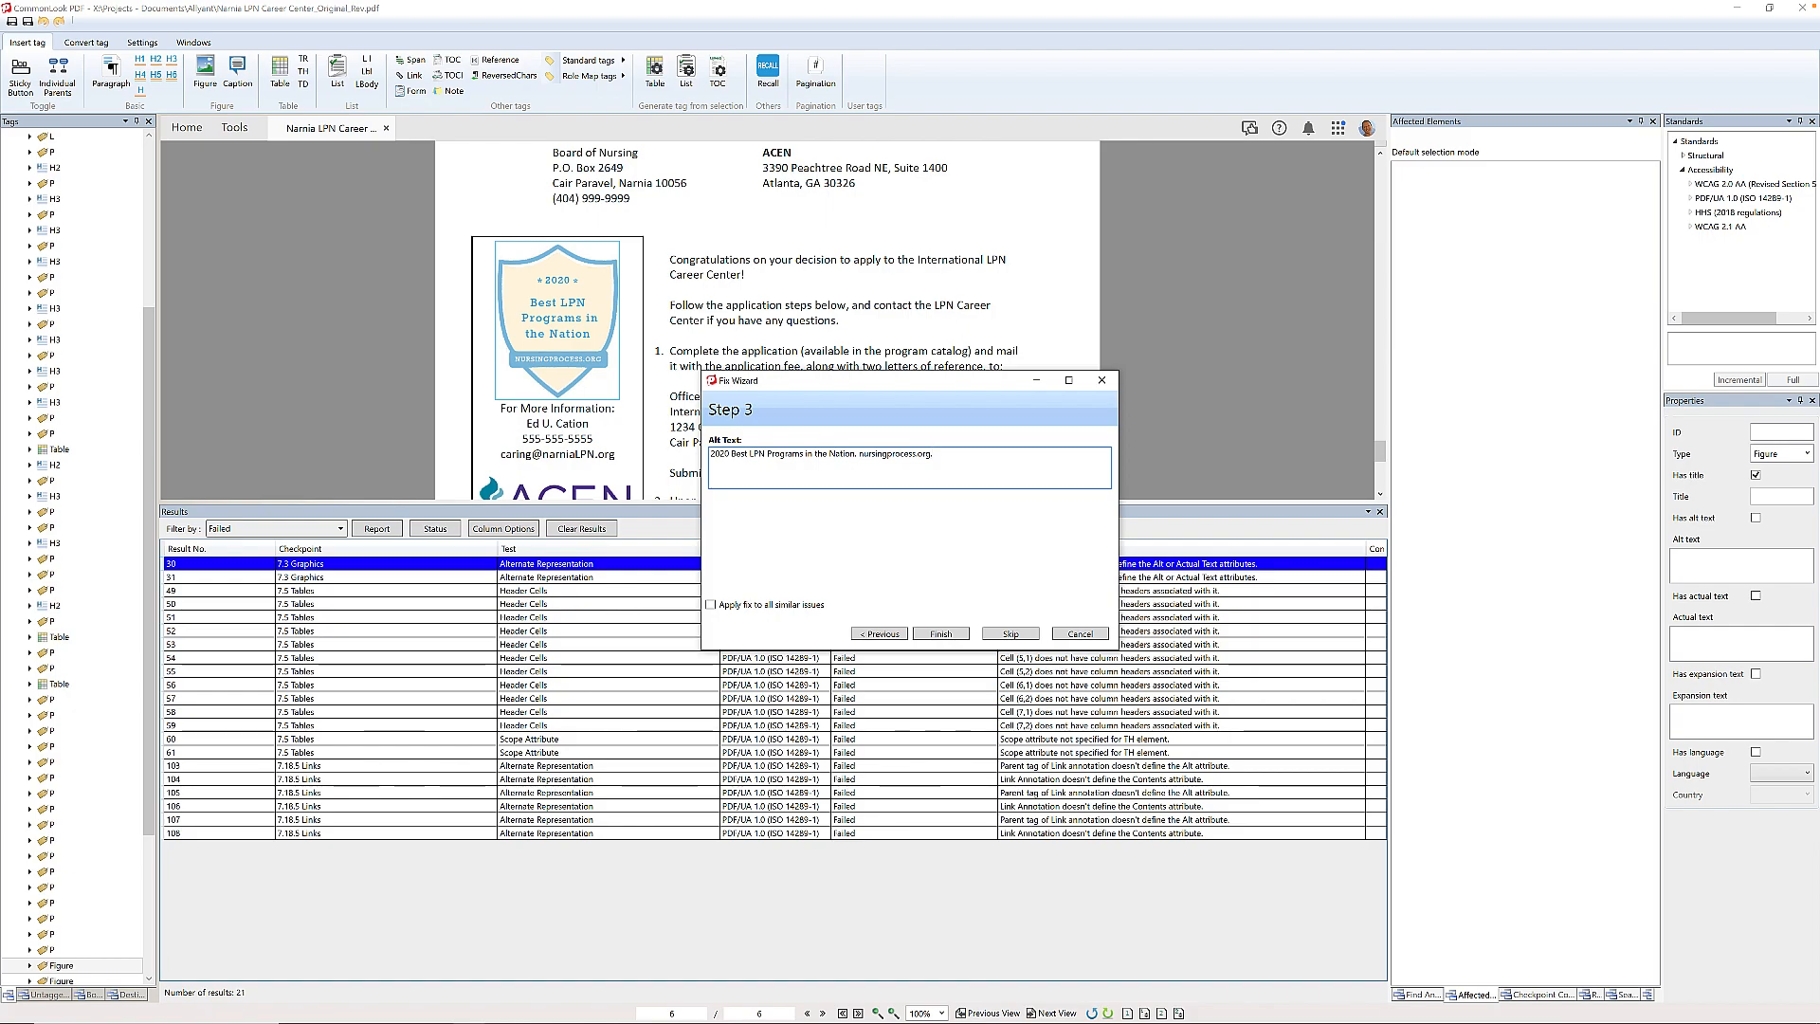
left_click(940, 634)
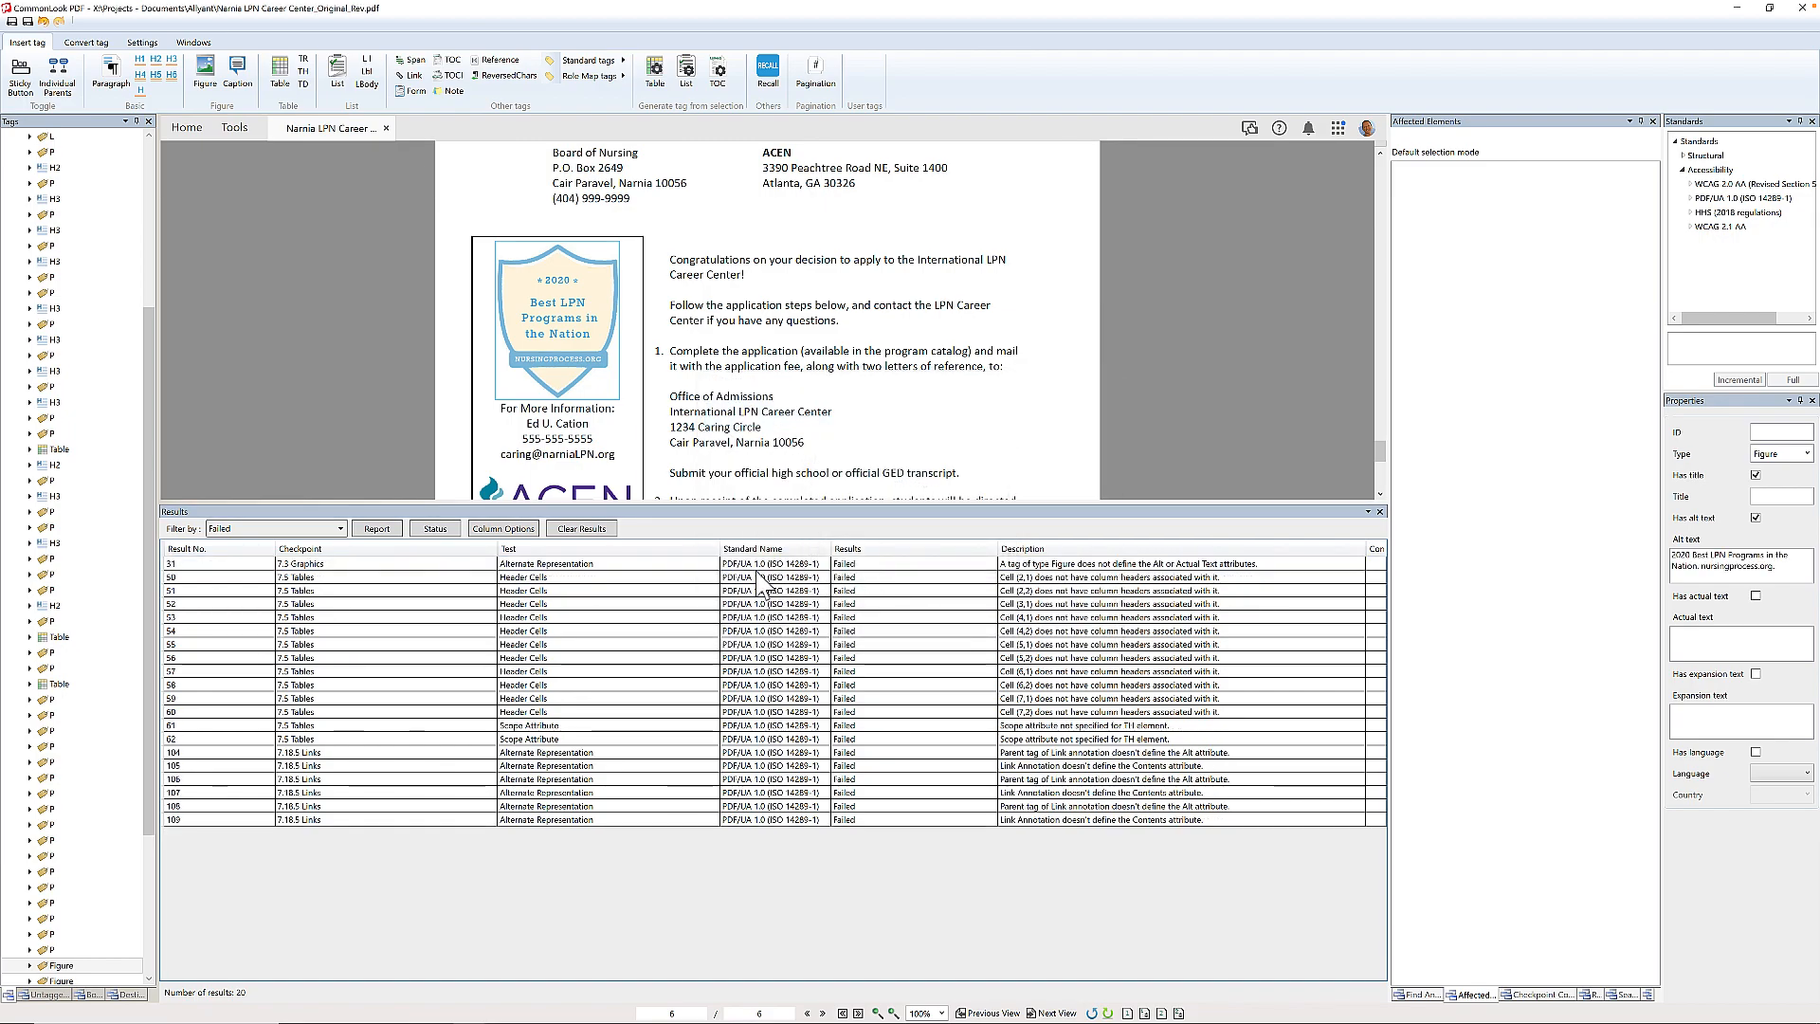
- Give the ACEN logo figure the alt text "ACEN. Accreditation Commission for Education in Nursing."
double_click(647, 563)
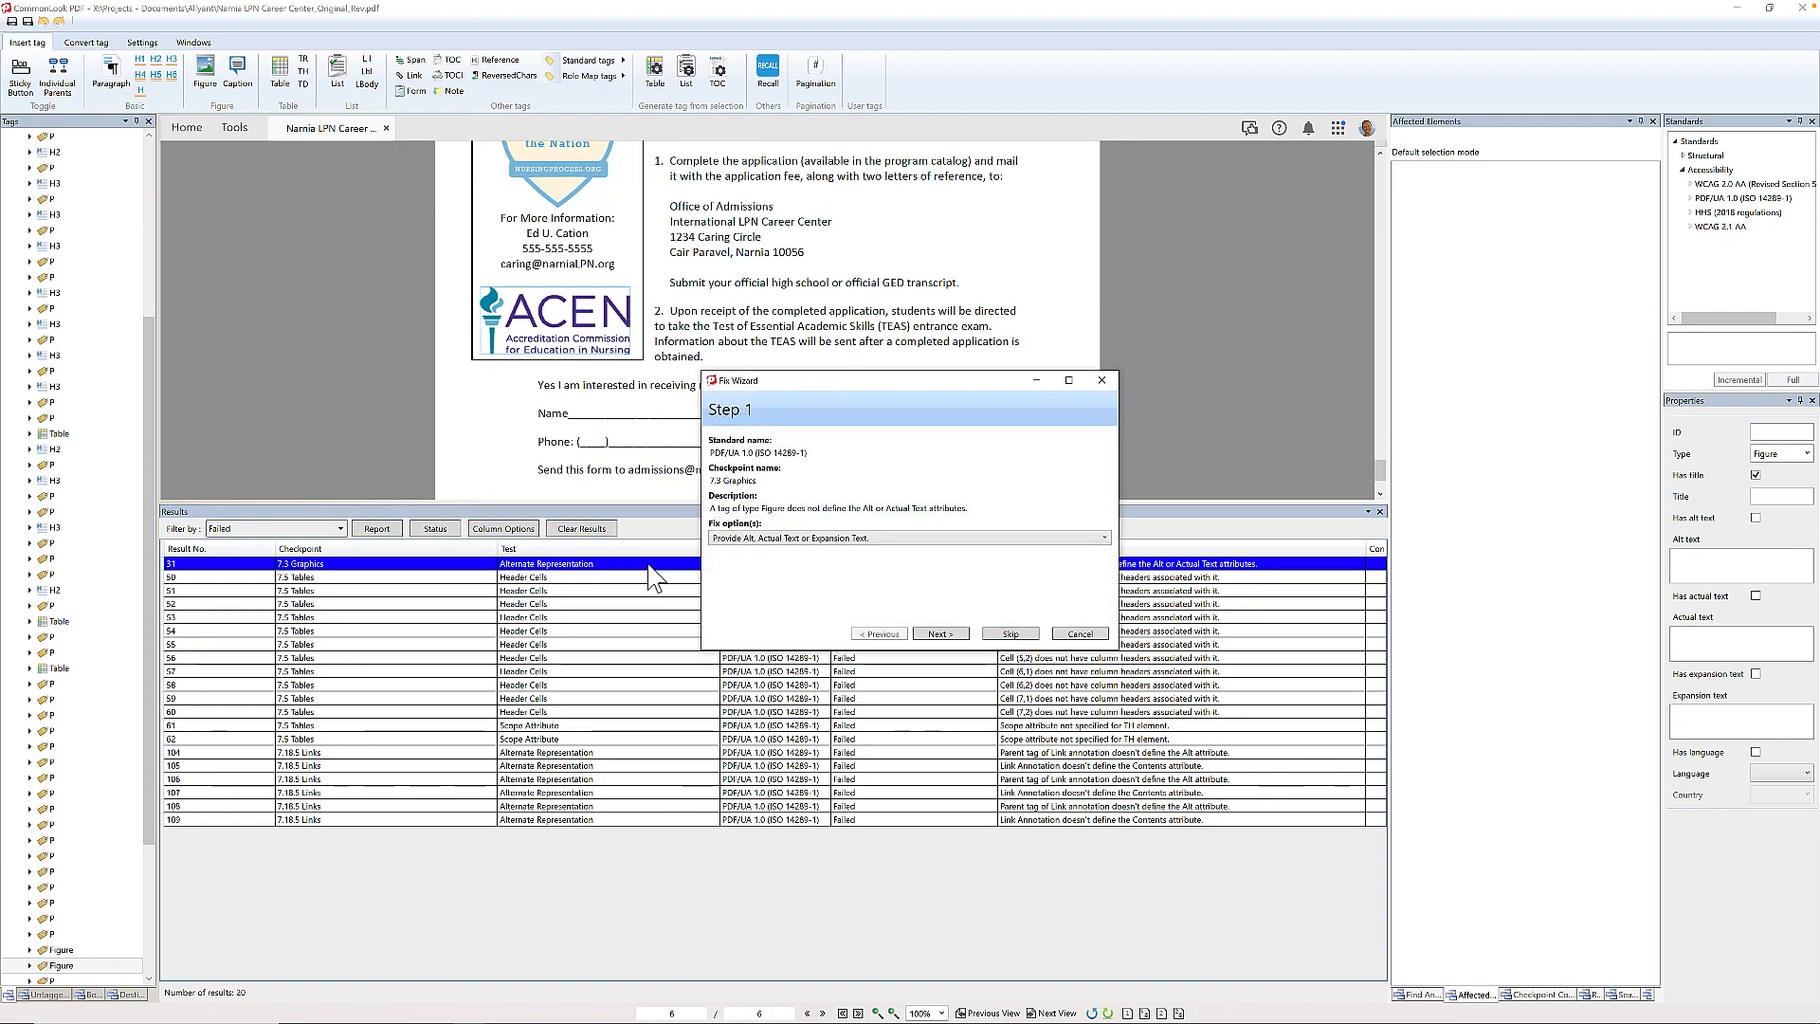
left_click(941, 634)
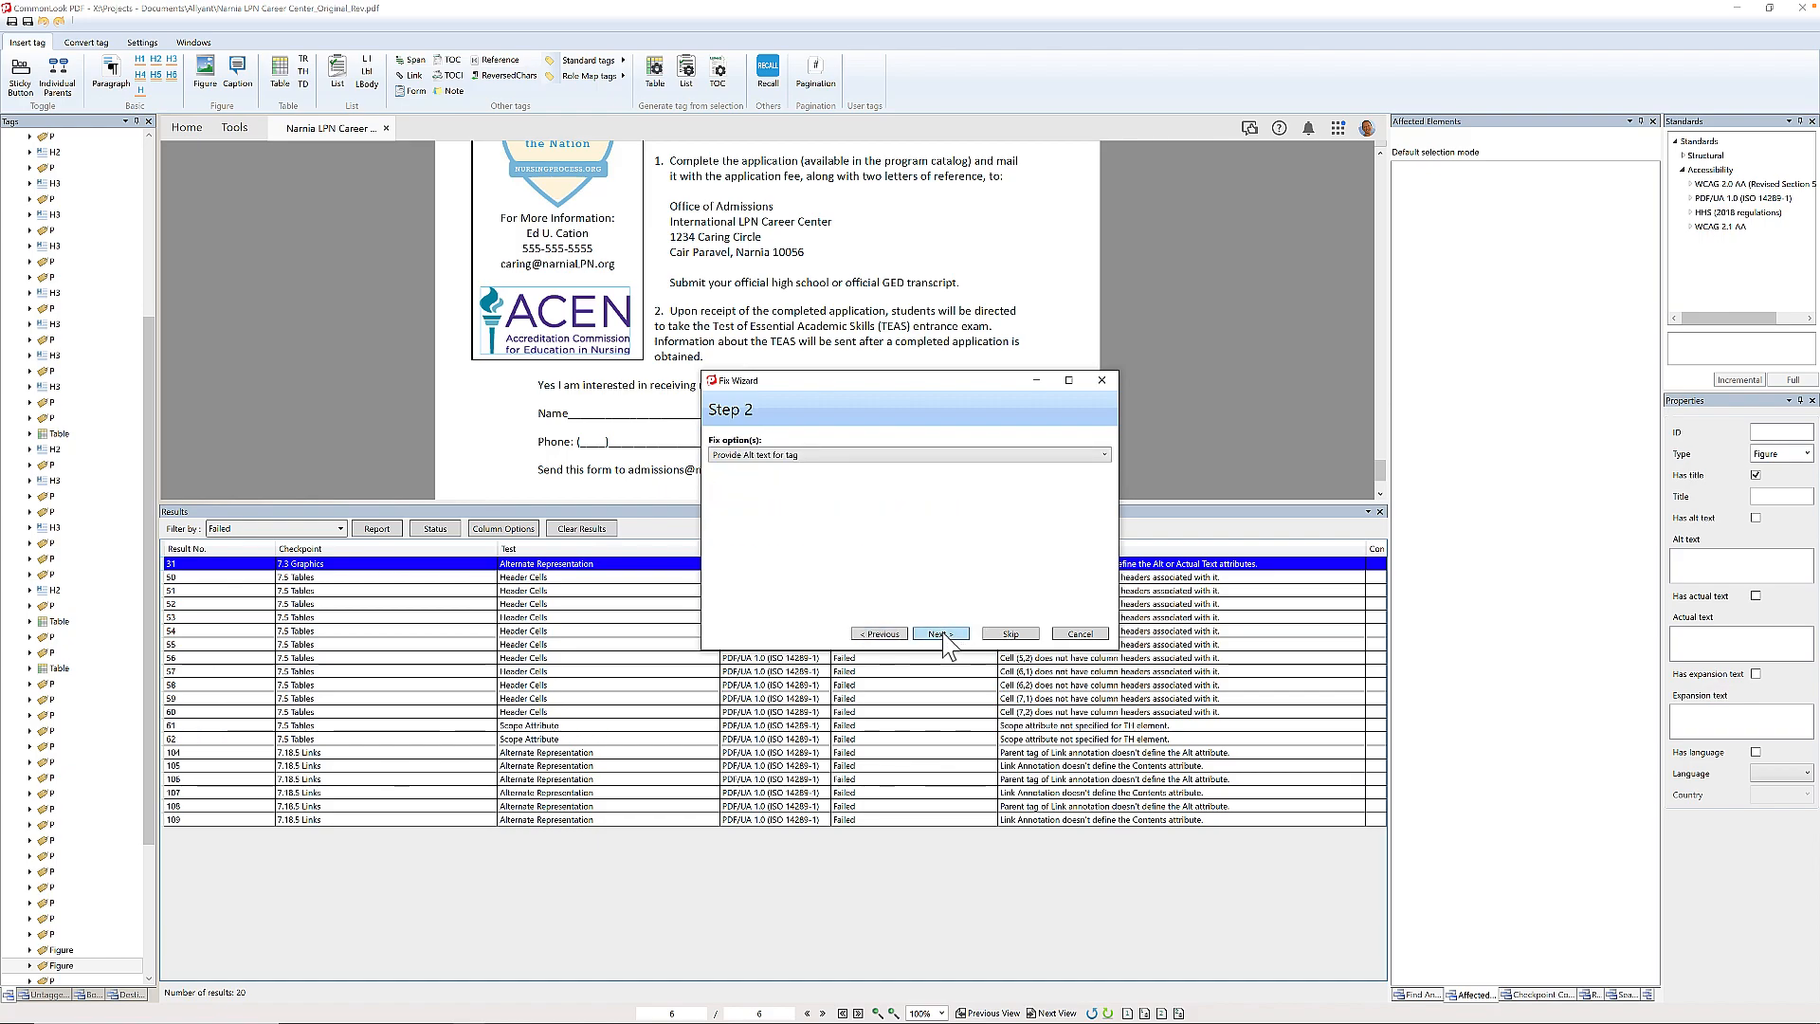
left_click(942, 636)
type("ACEN. Accreditation Commission for Education in Nursing.")
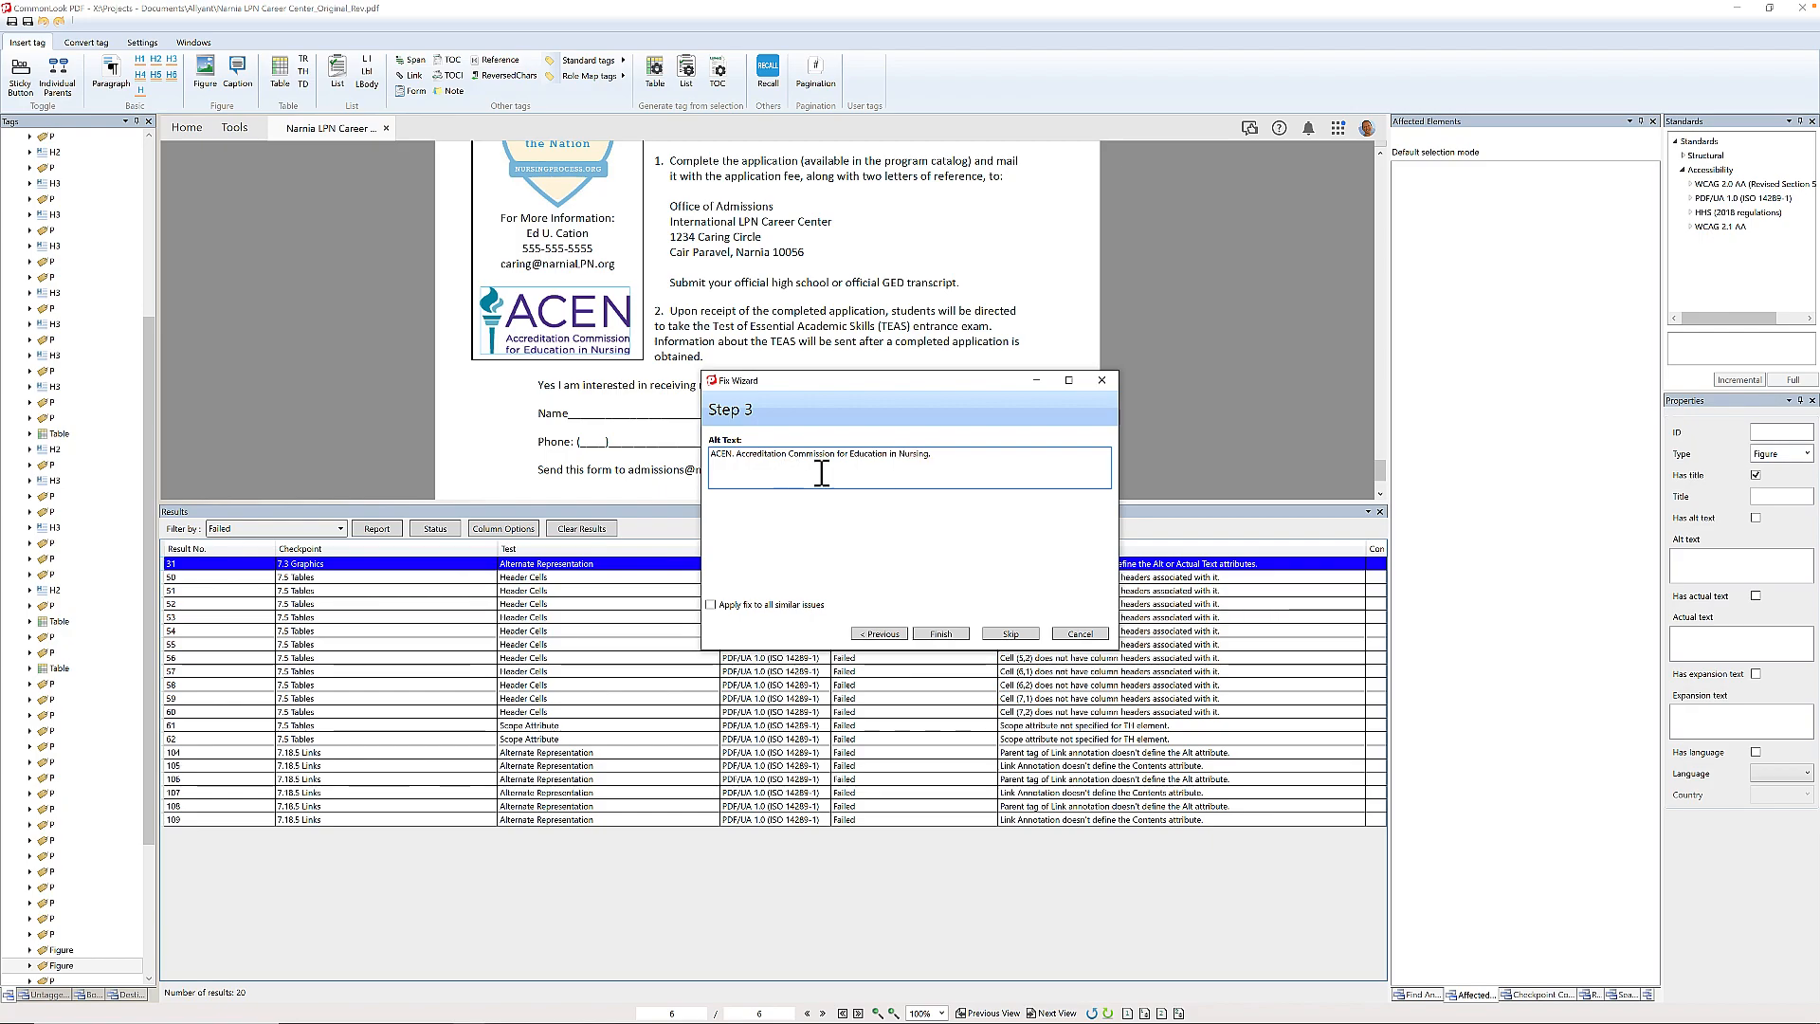
left_click(941, 634)
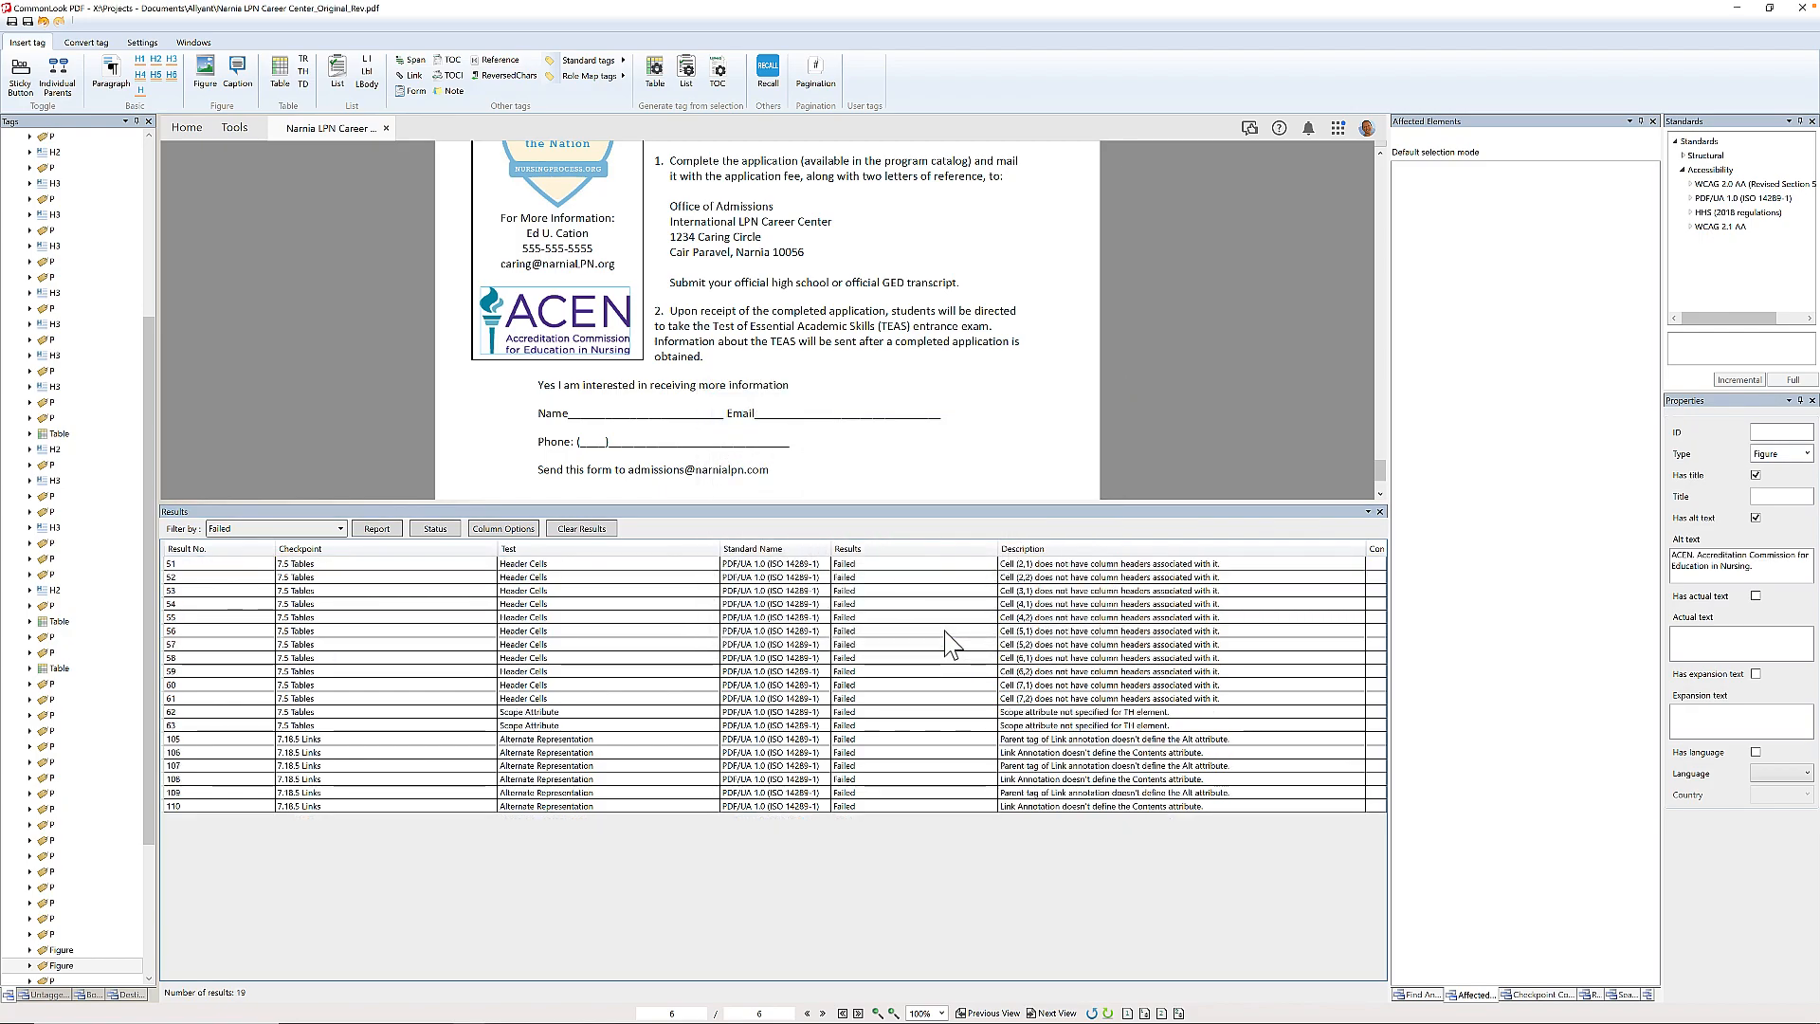
- Fix the refund policy table's Header Cells failures with the Table contains column headers only option, increasing the number of rows that contain column headers
left_click(574, 565)
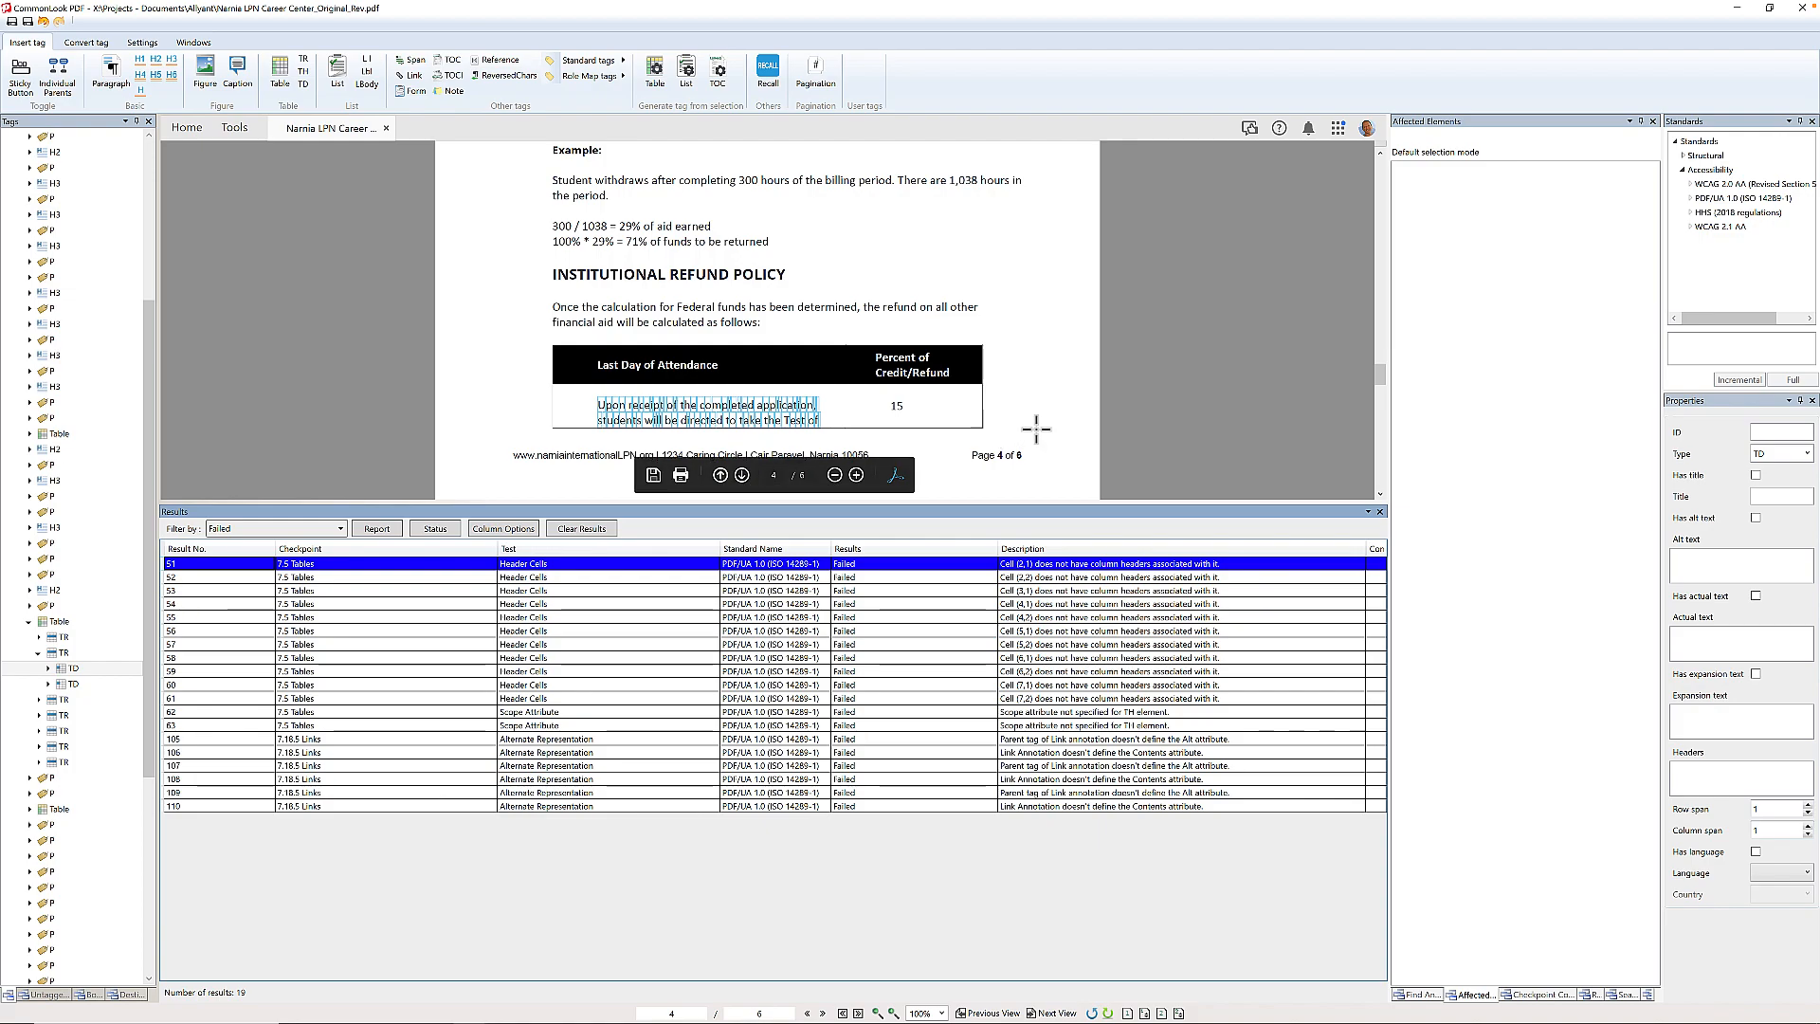
scroll(1060, 420, "down", 3)
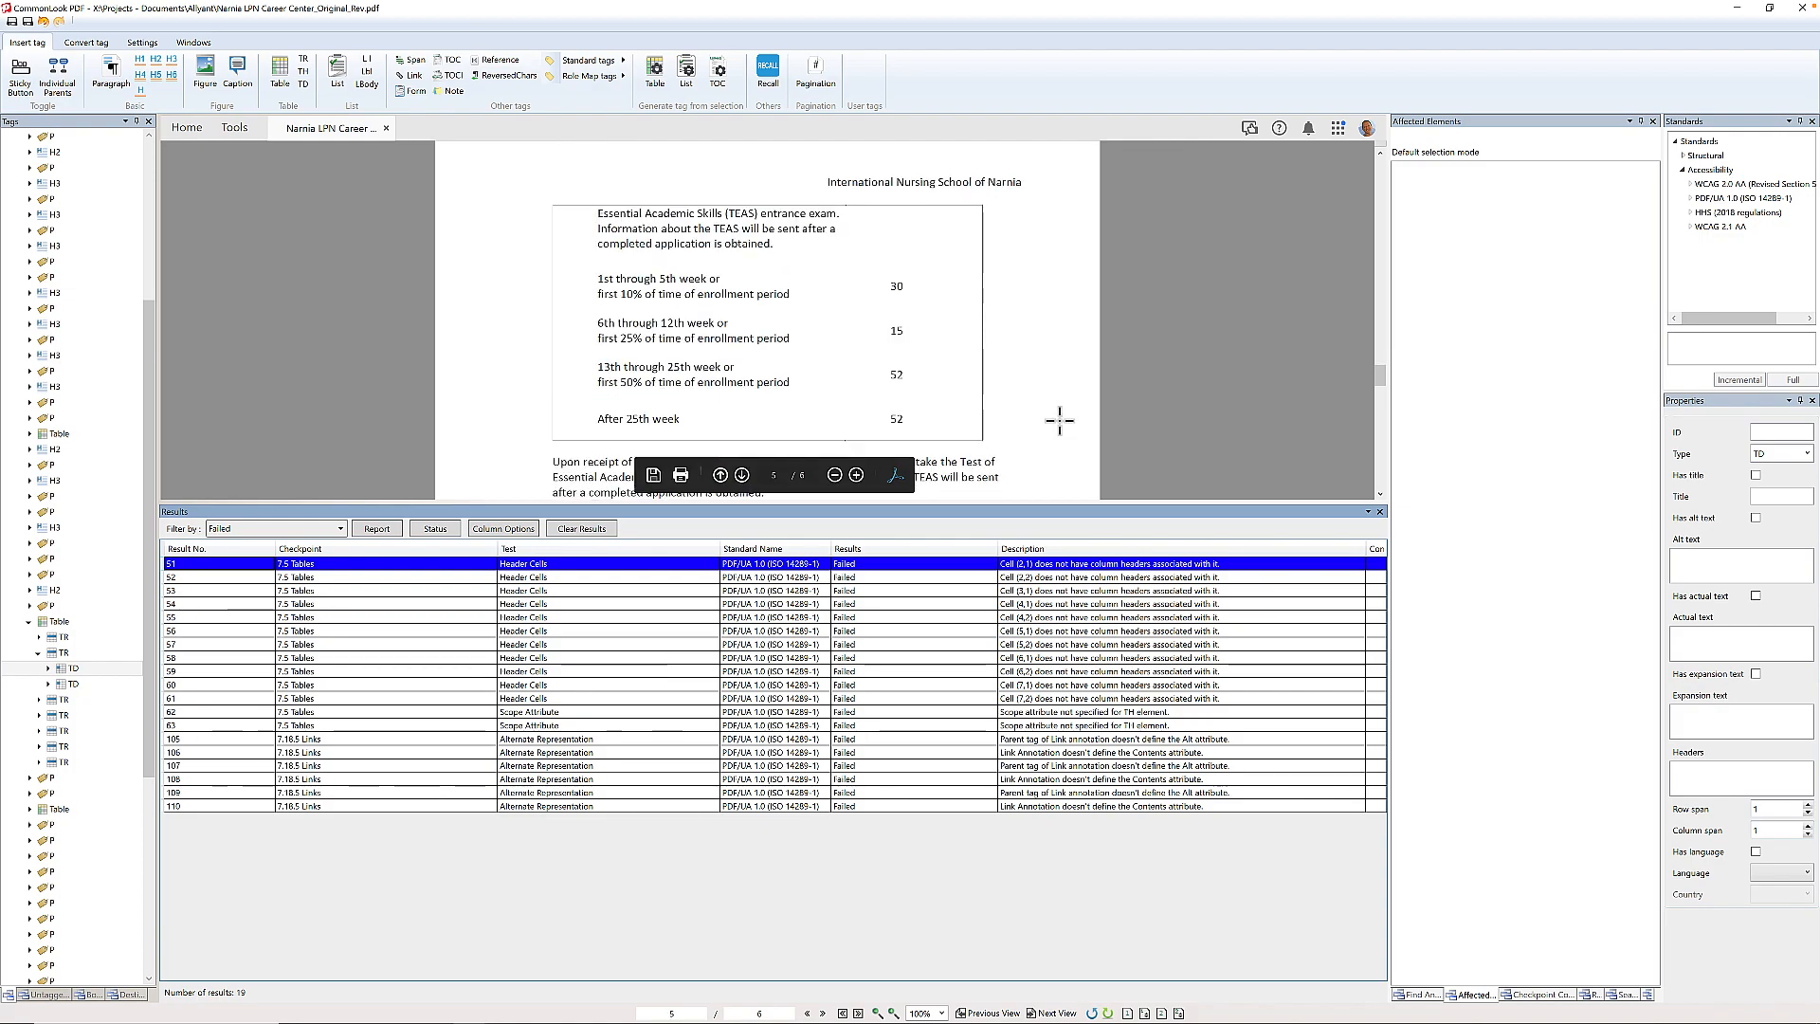
scroll(1060, 420, "up", 3)
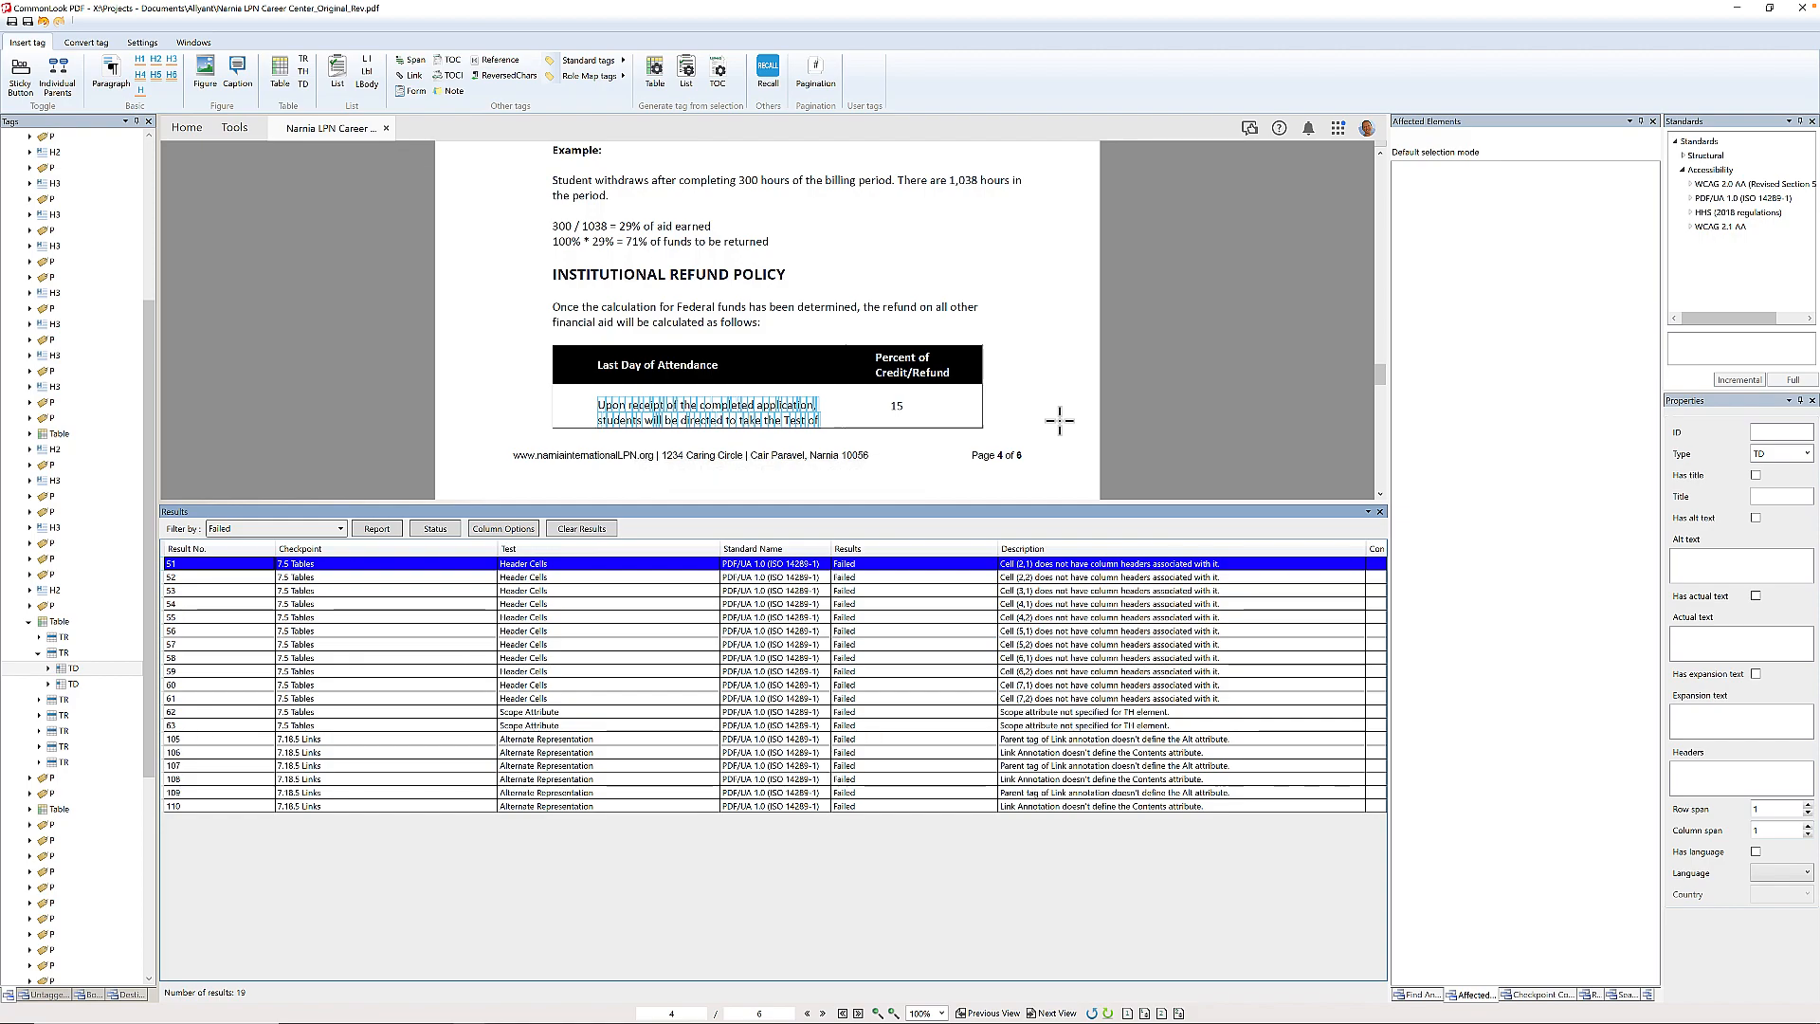
scroll(1060, 420, "down", 3)
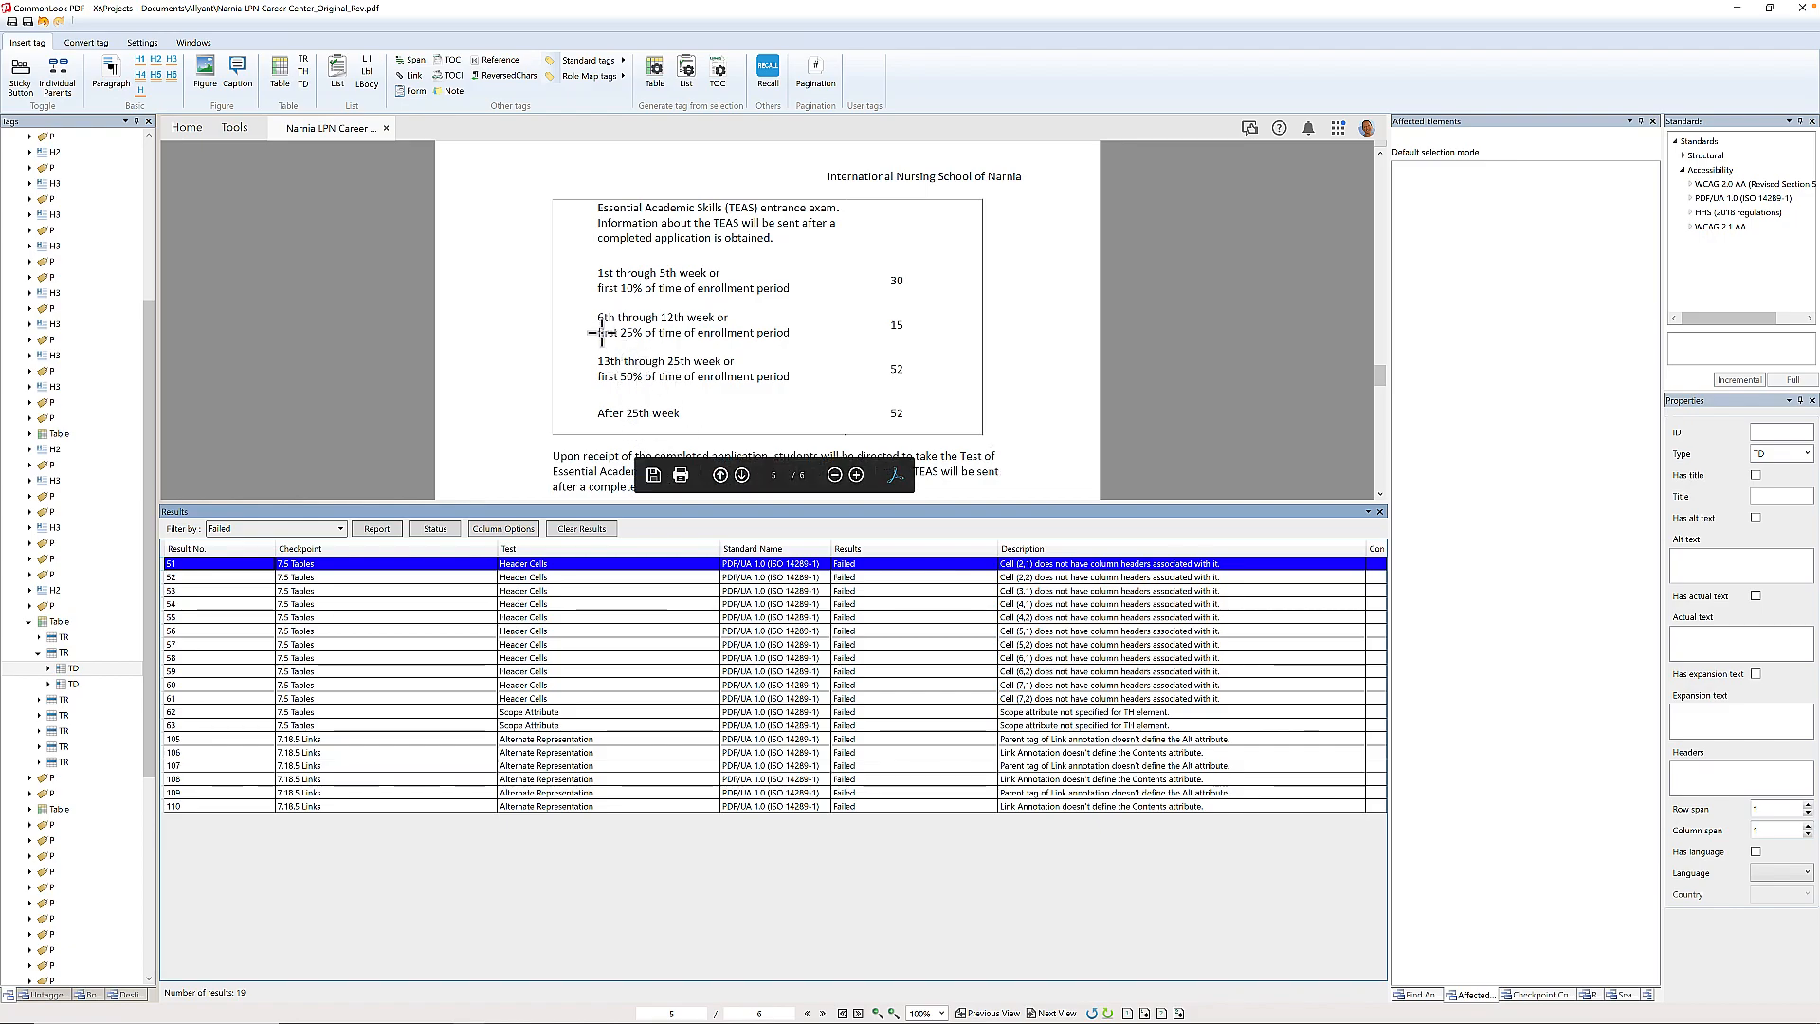
scroll(865, 358, "up", 3)
scroll(865, 358, "up", 1)
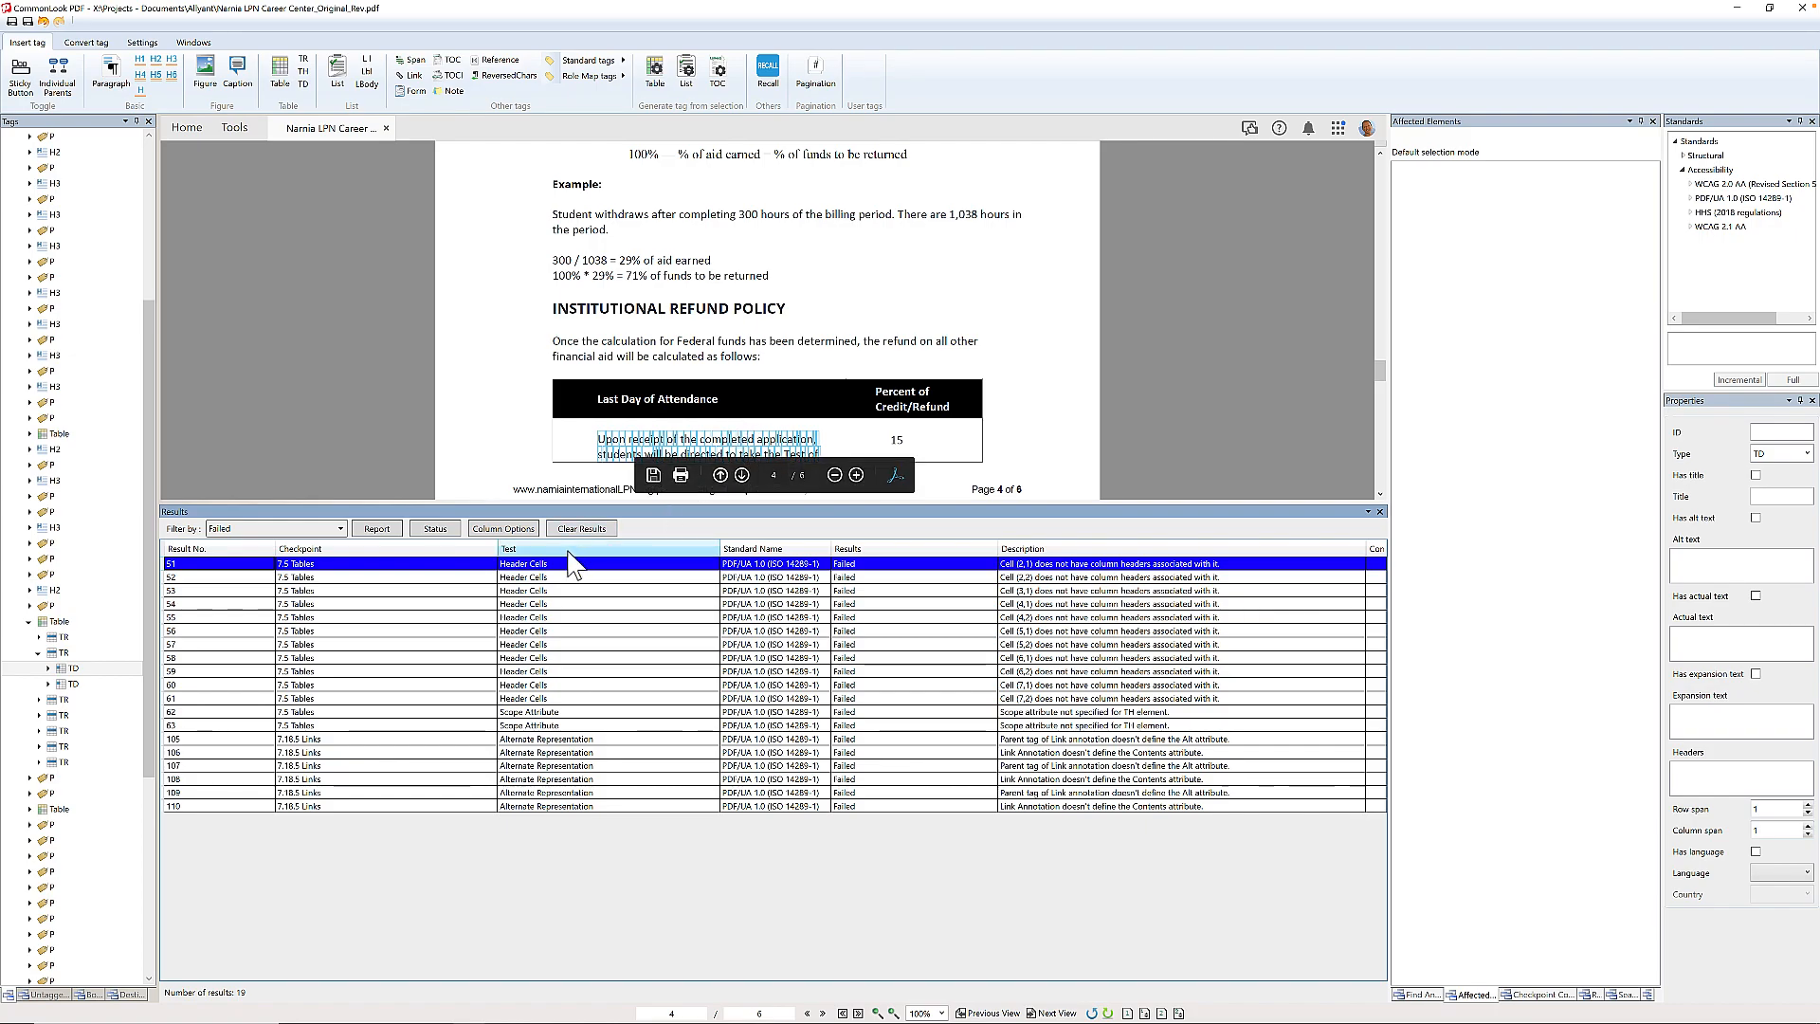
double_click(533, 566)
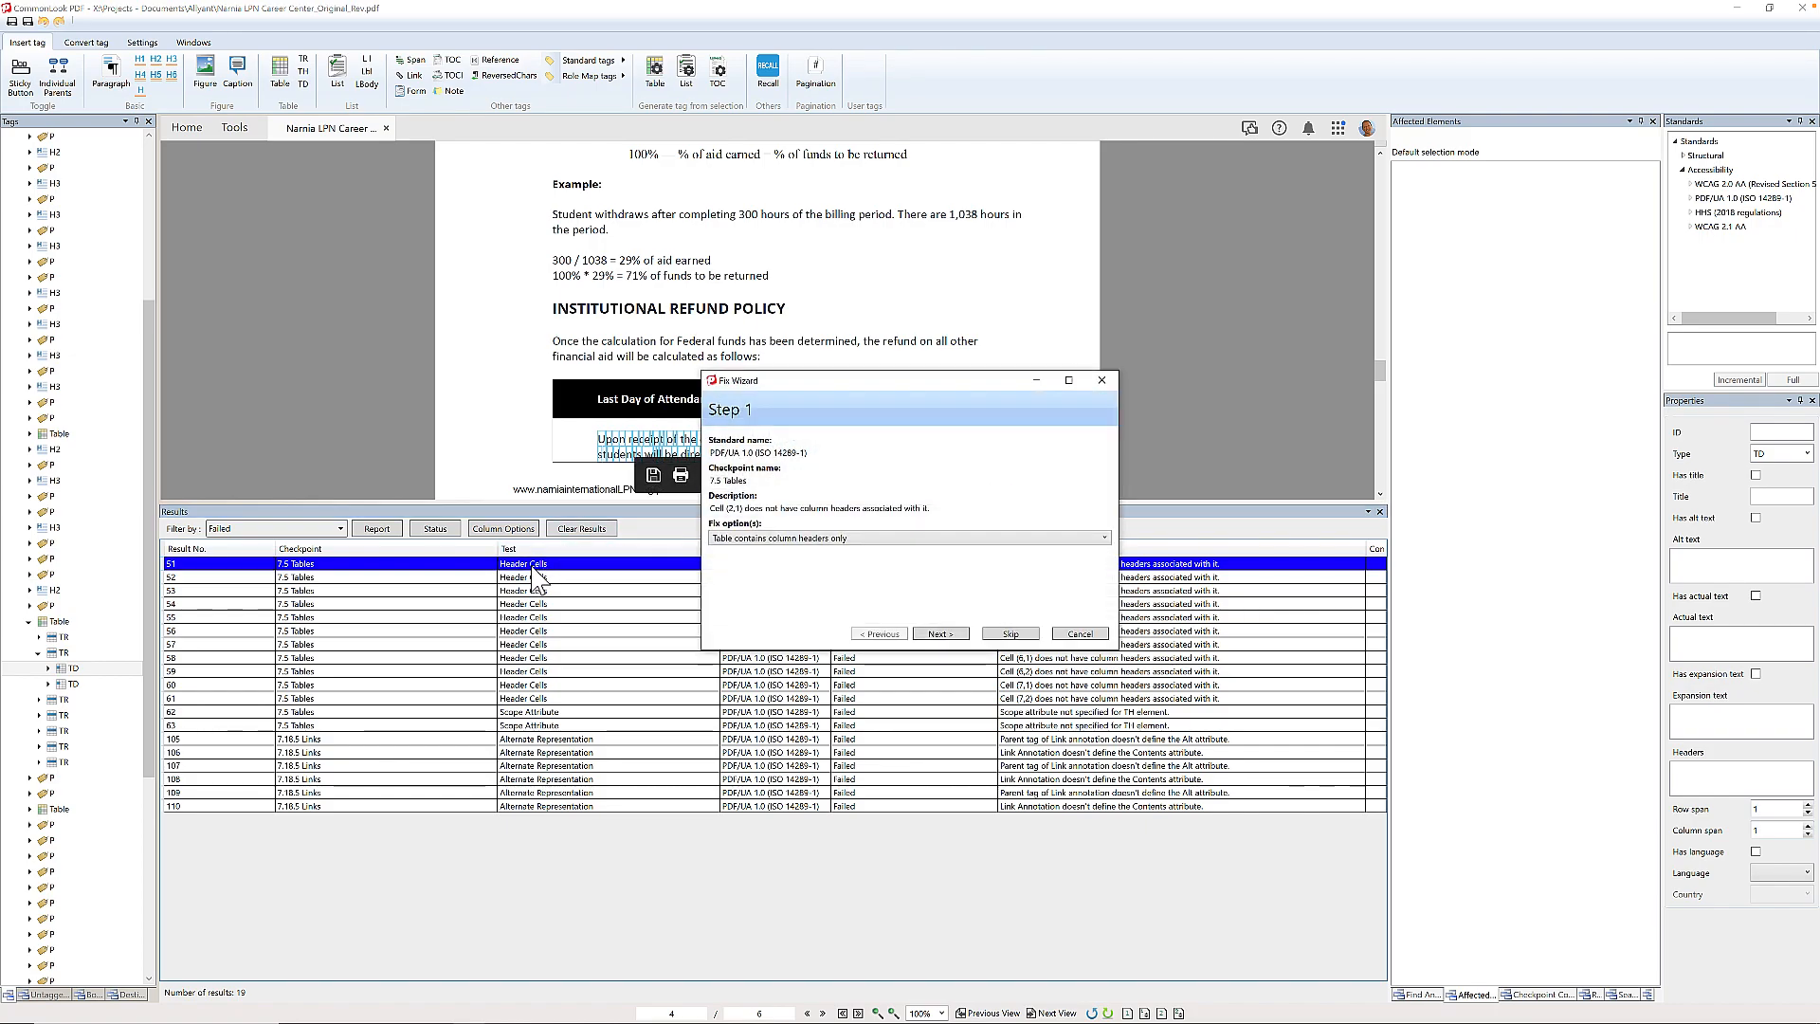
left_click(802, 538)
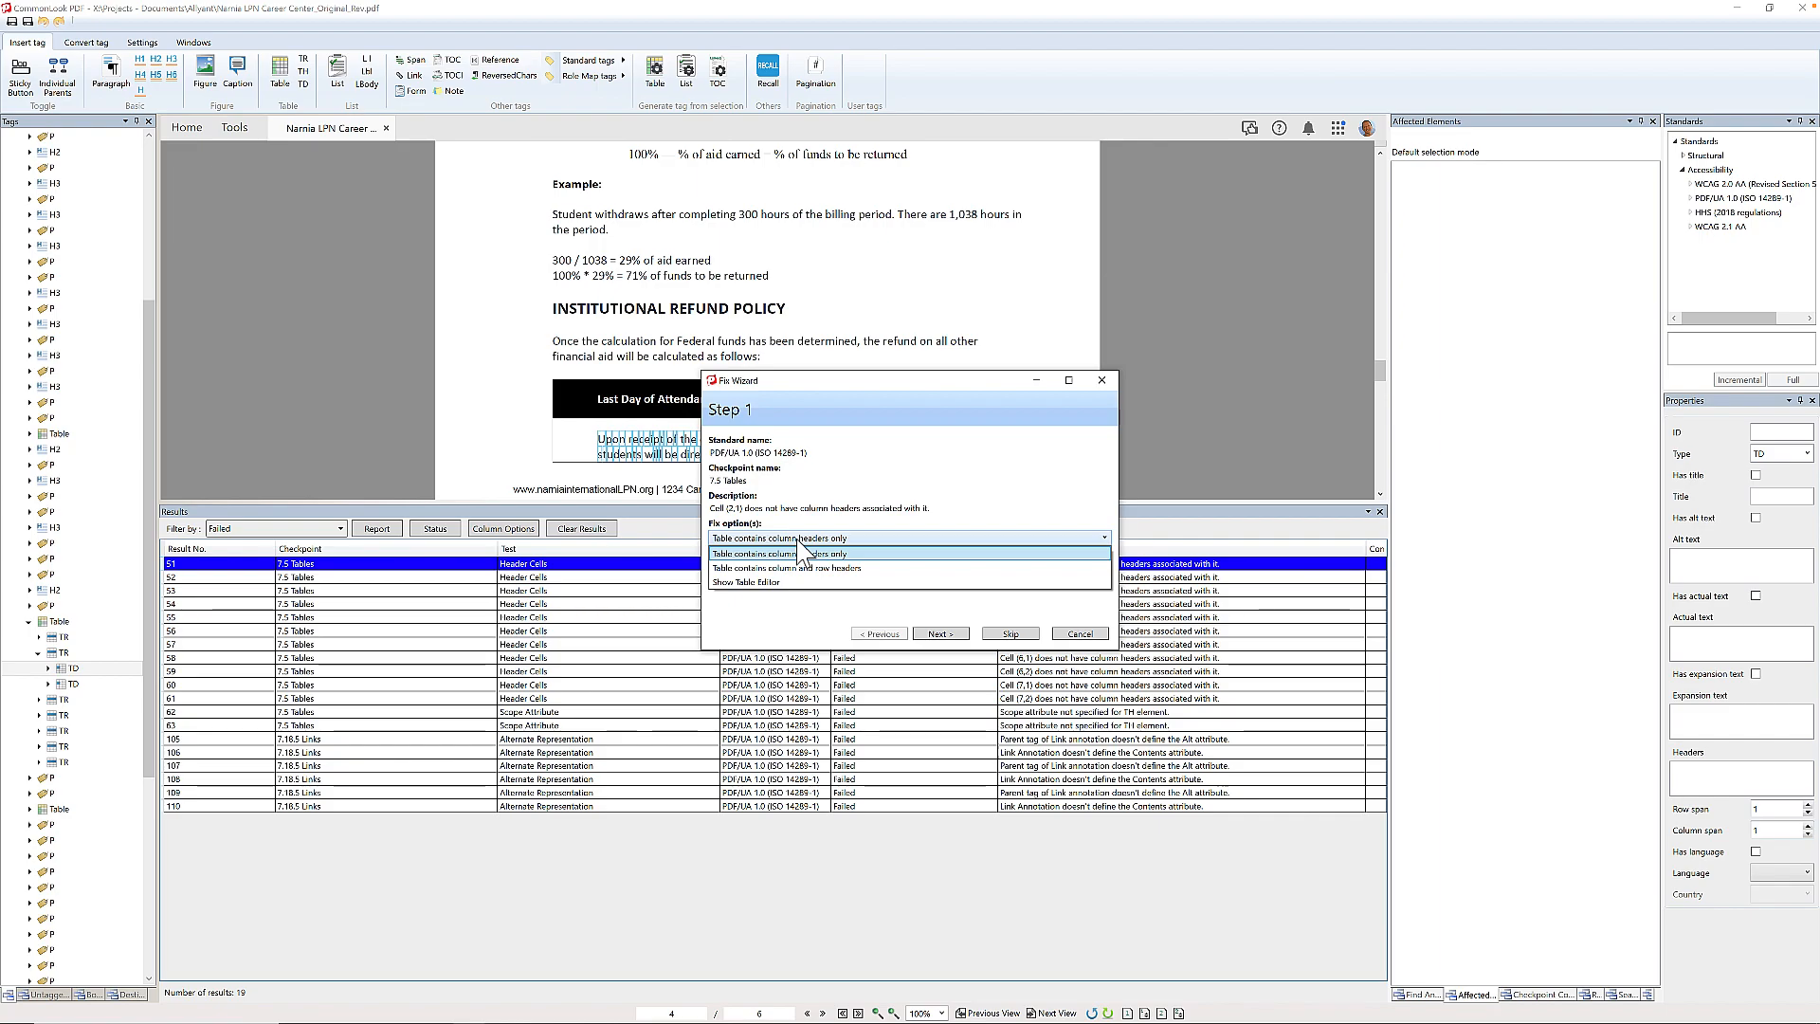
left_click(853, 385)
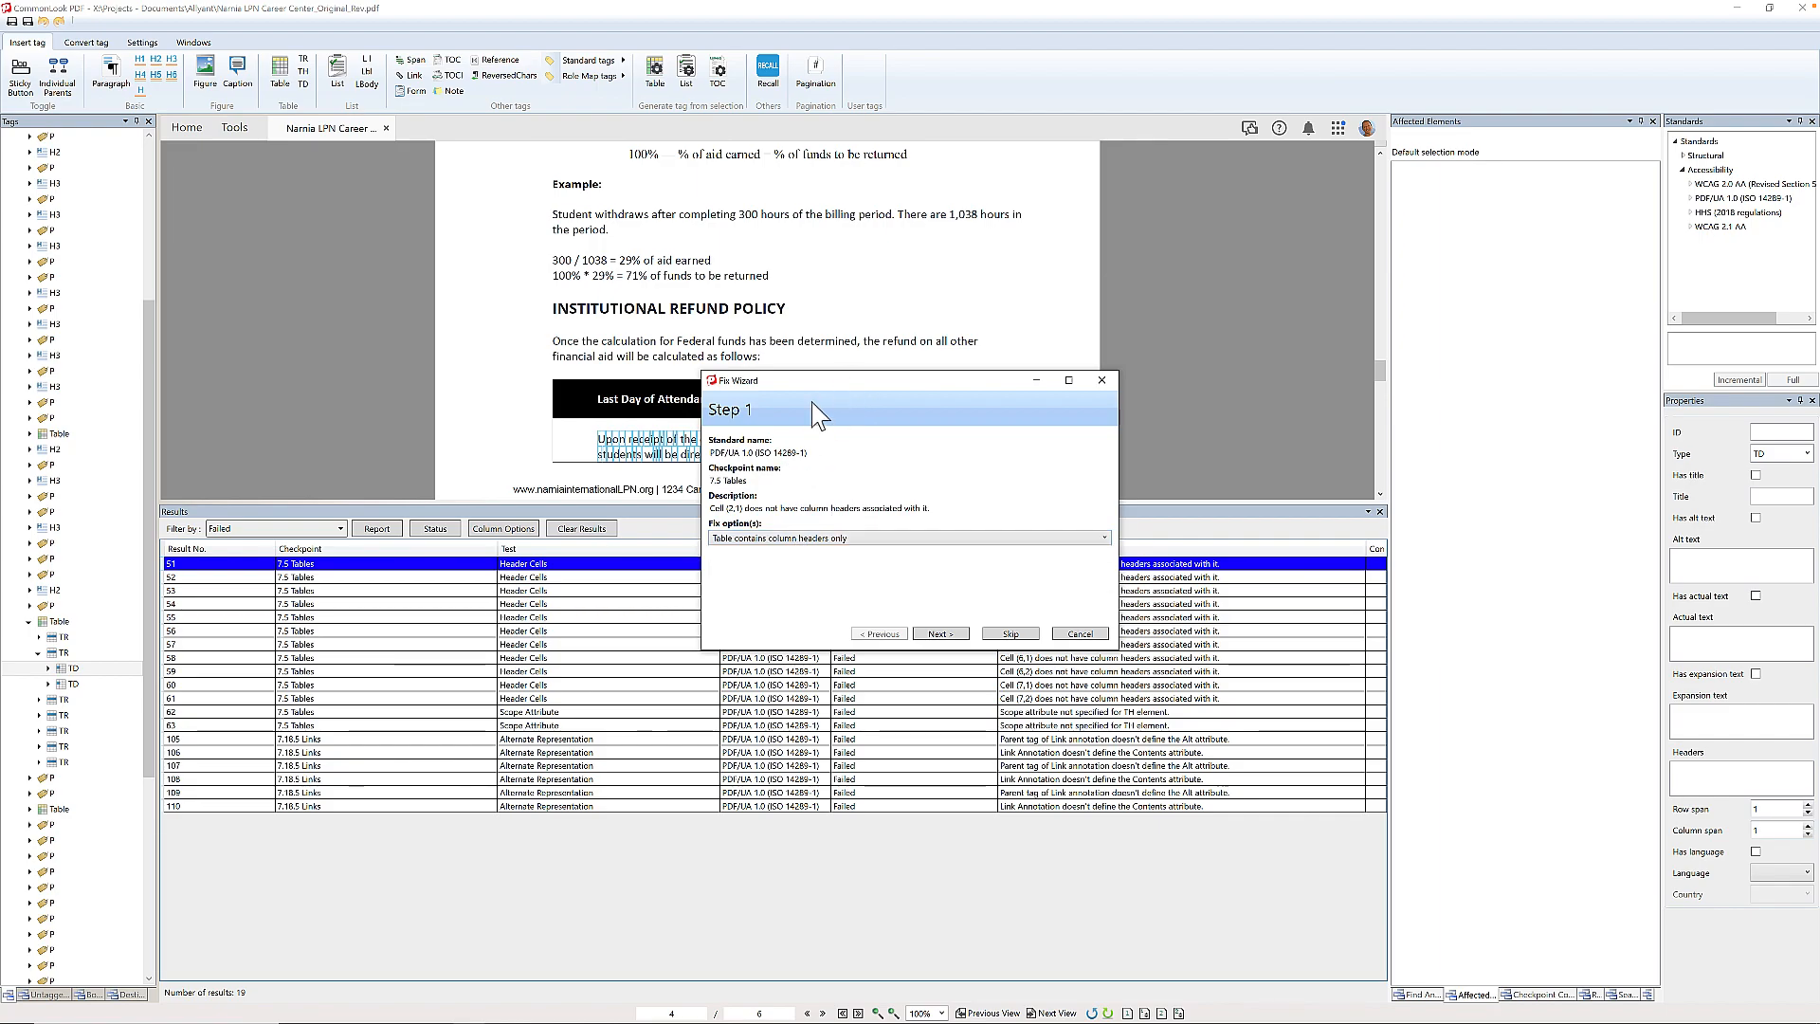
left_click_drag(817, 392, 723, 501)
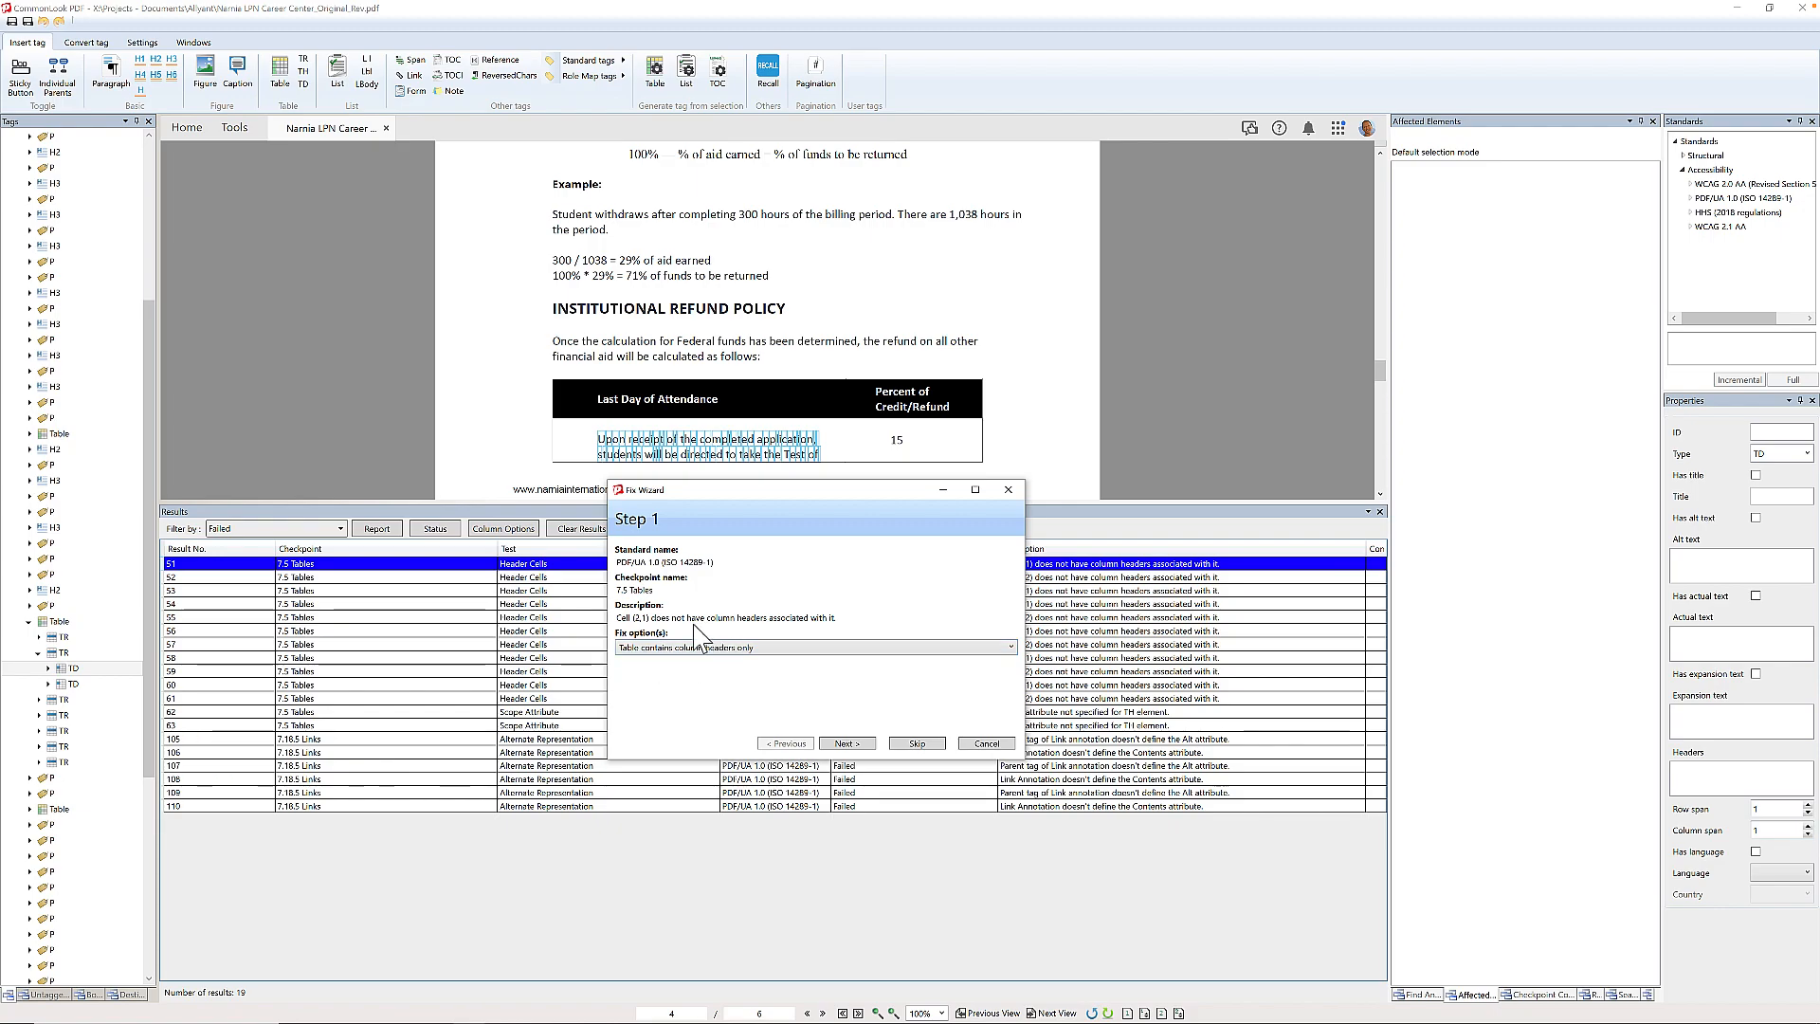
left_click(847, 744)
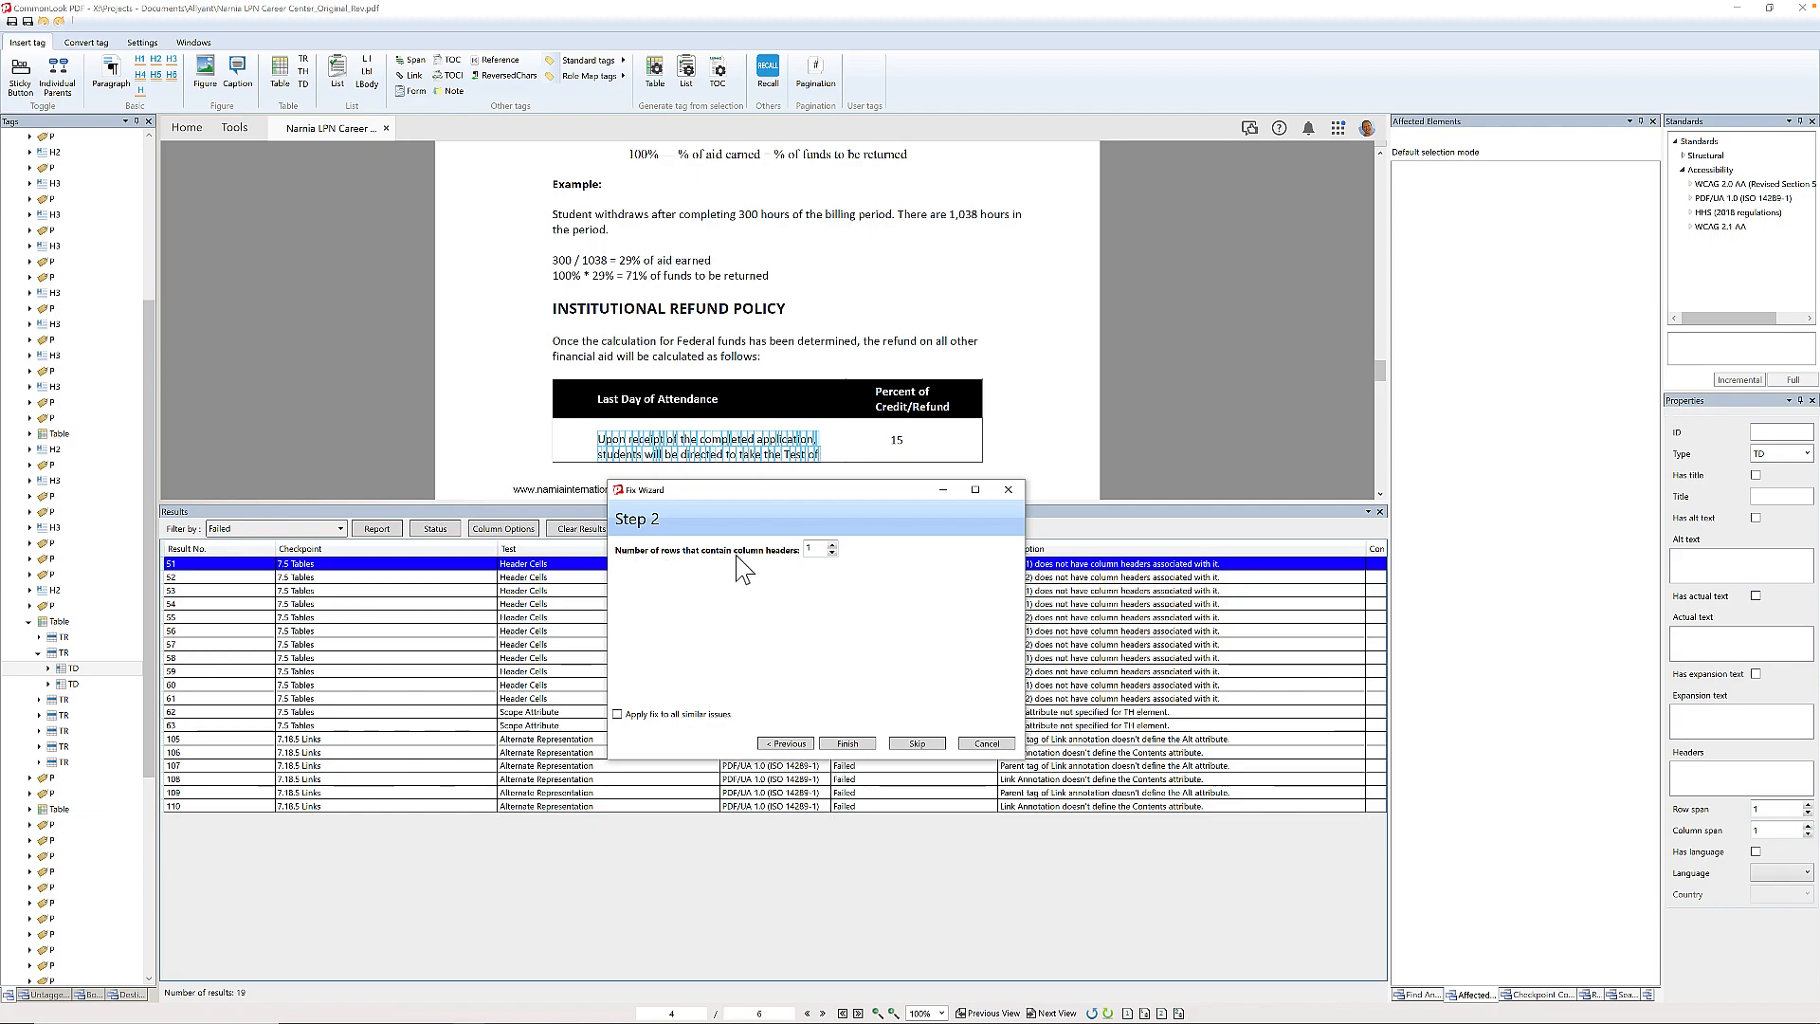
left_click(833, 547)
left_click(848, 744)
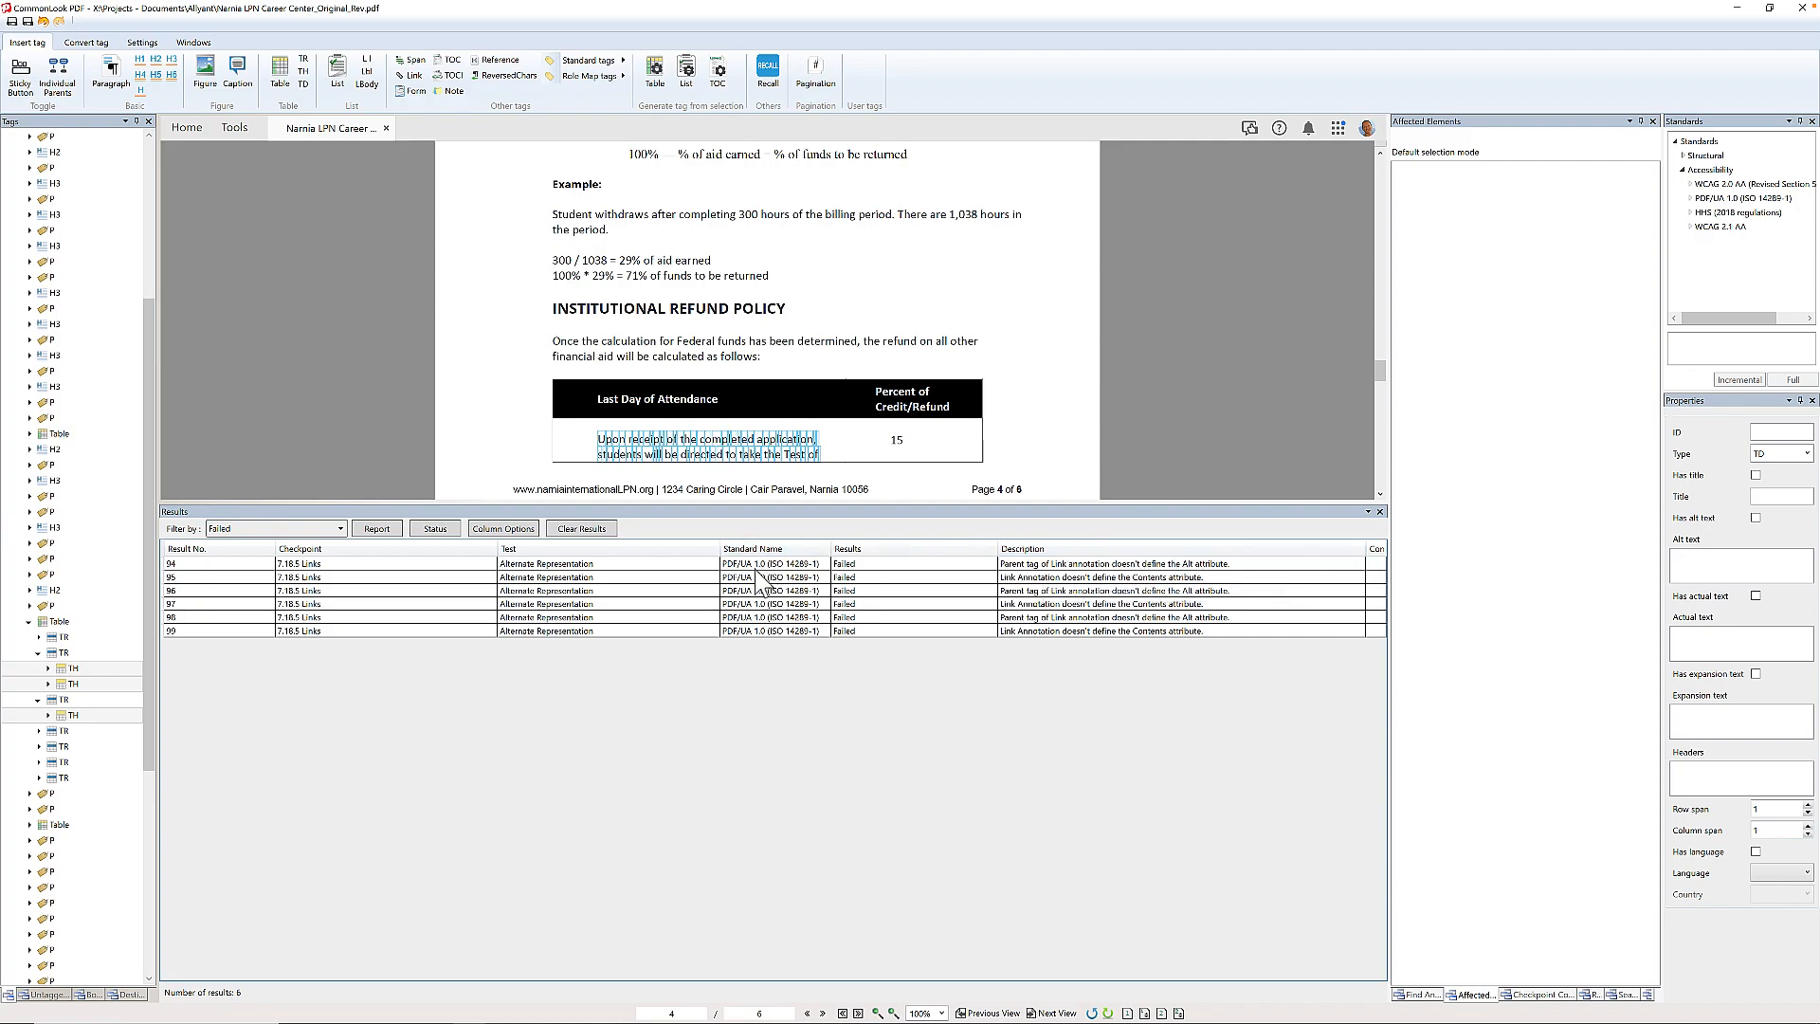
- Fix the link Alternate Representation failures with the alt text "Board of Nursing", applying the fix to all similar issues with default values
left_click(638, 563)
double_click(638, 563)
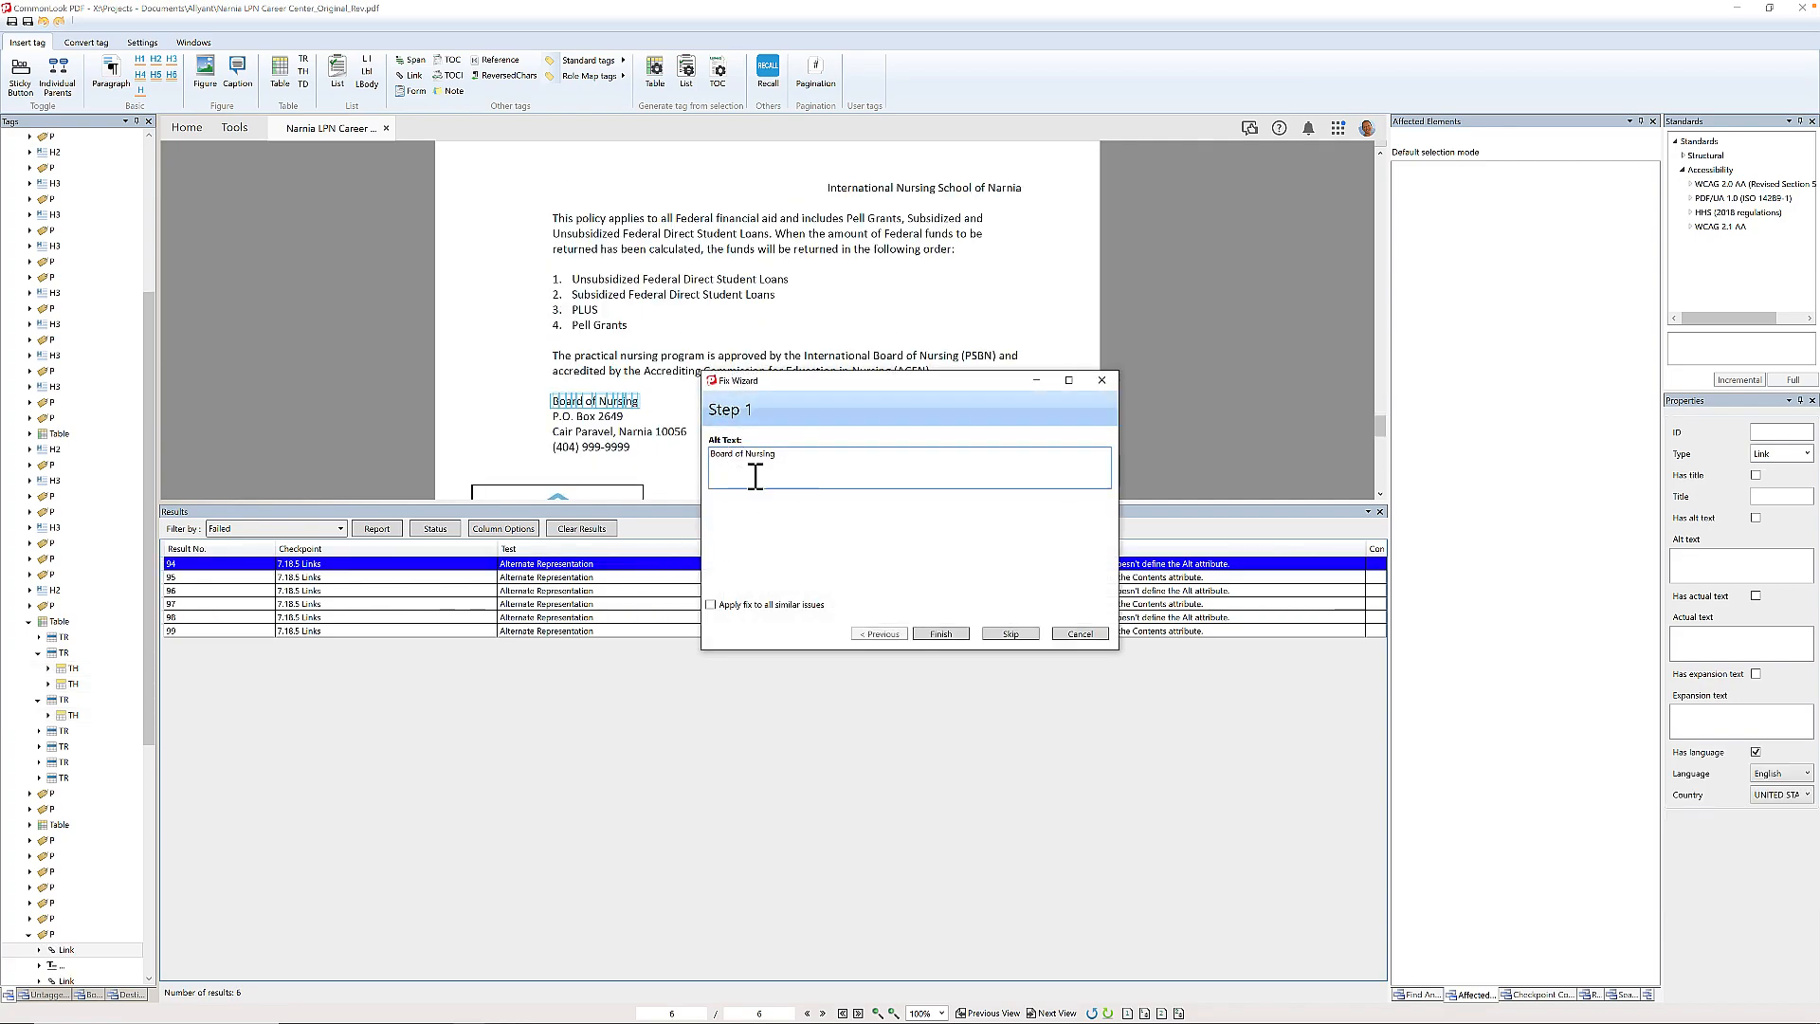
left_click(711, 605)
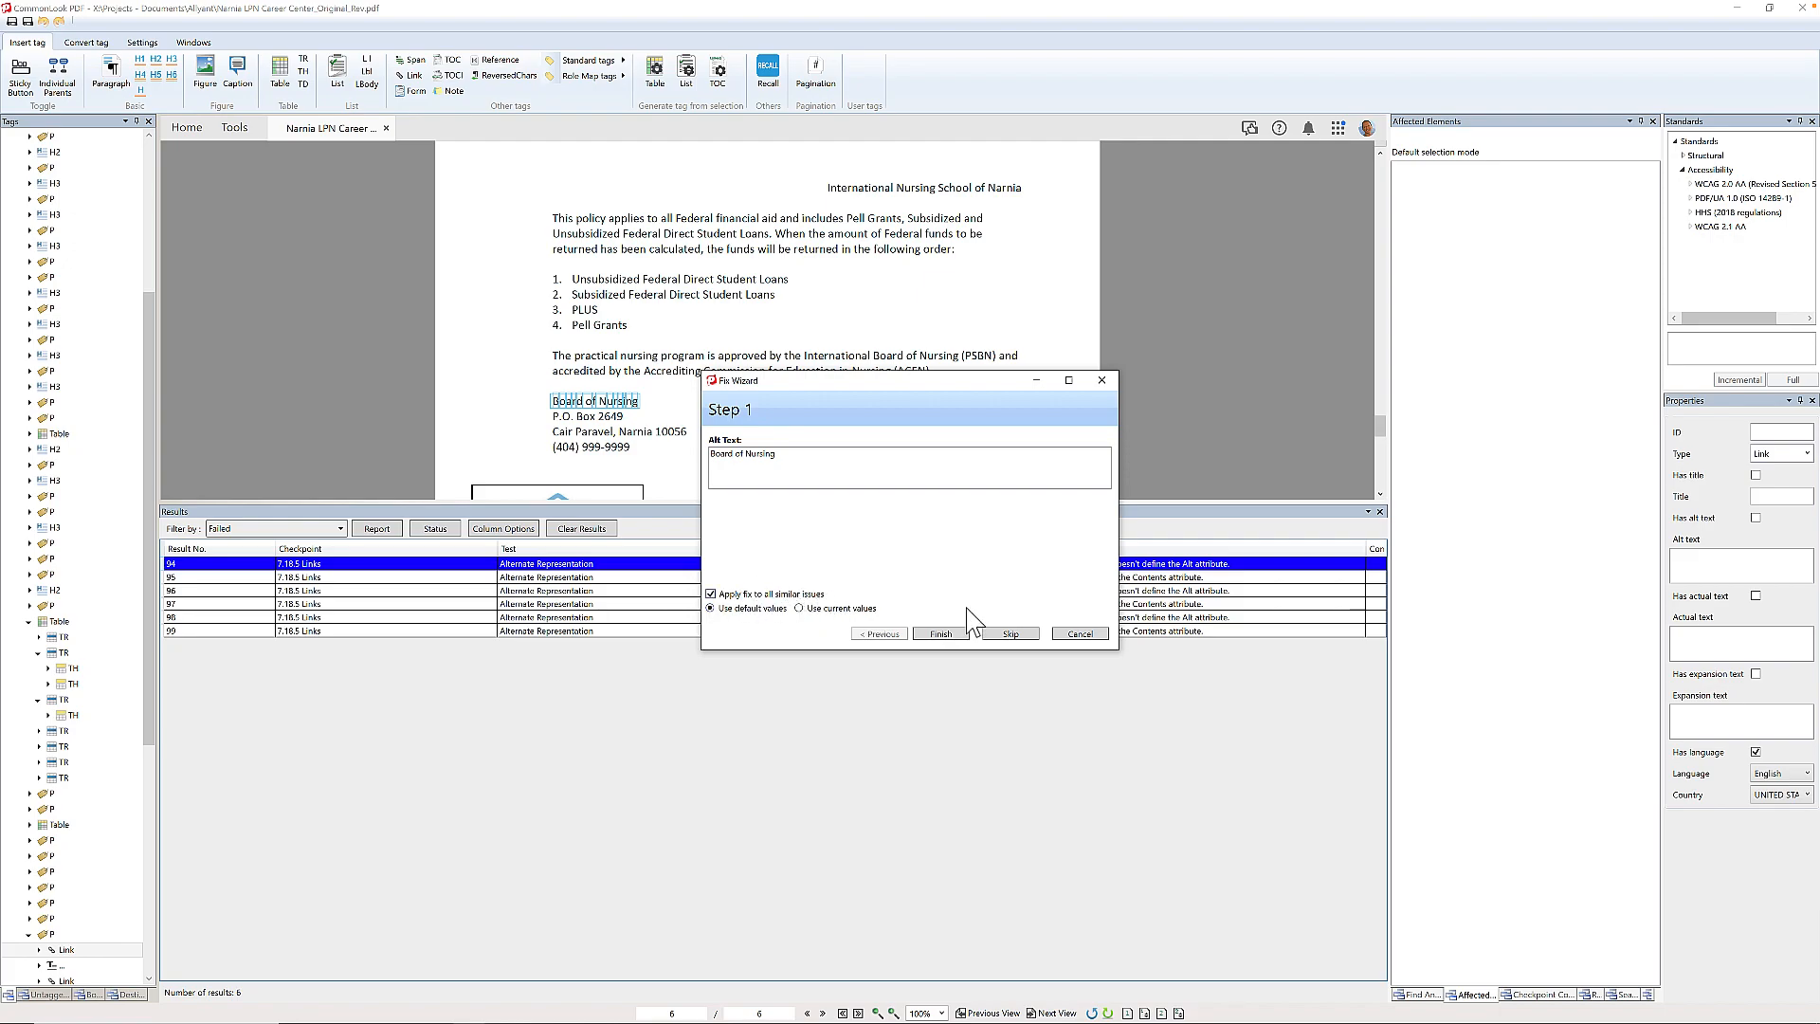
left_click(941, 633)
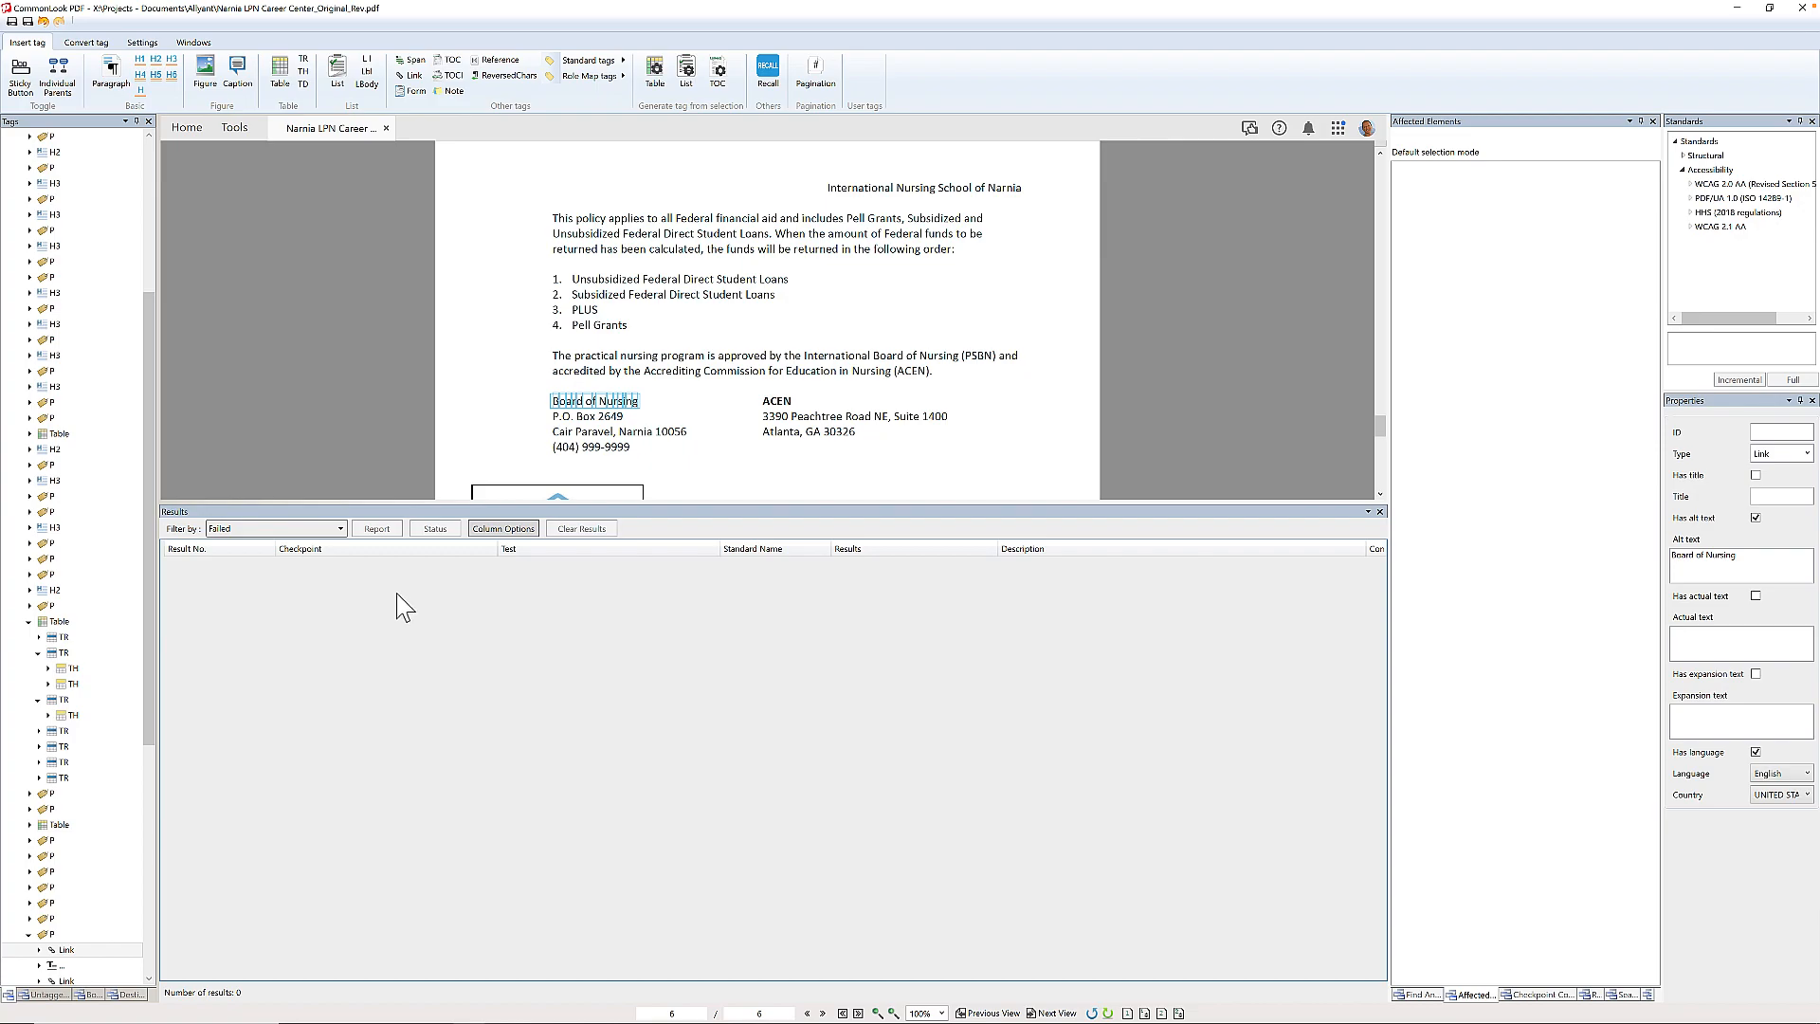